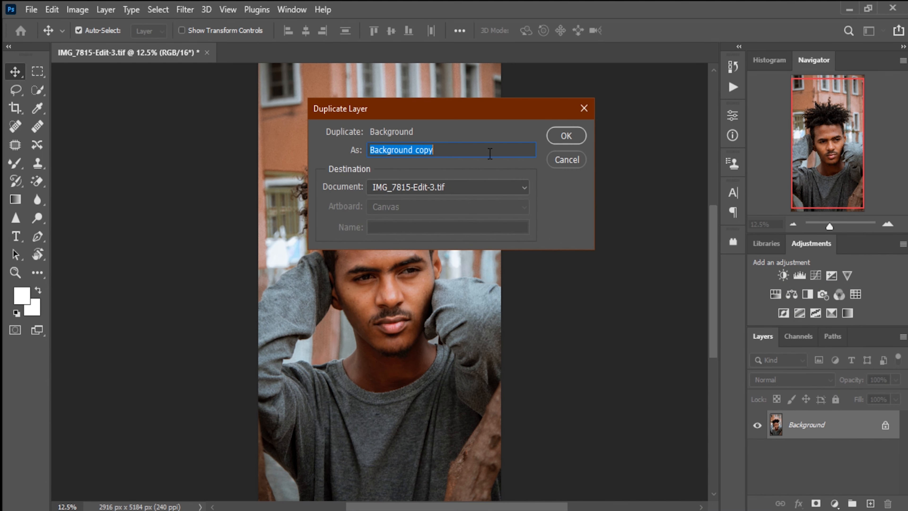
- Name the background duplicate Color and duplicate that layer as Texture
text(Color)
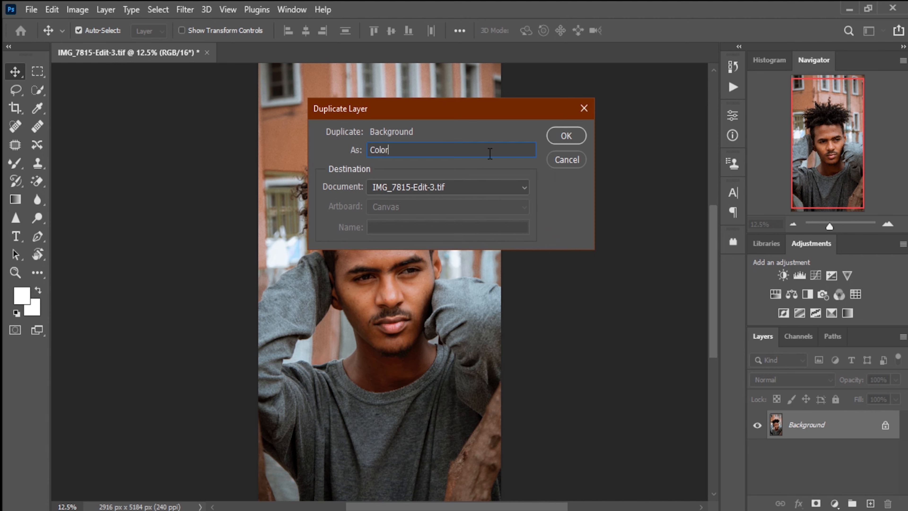
key(Return)
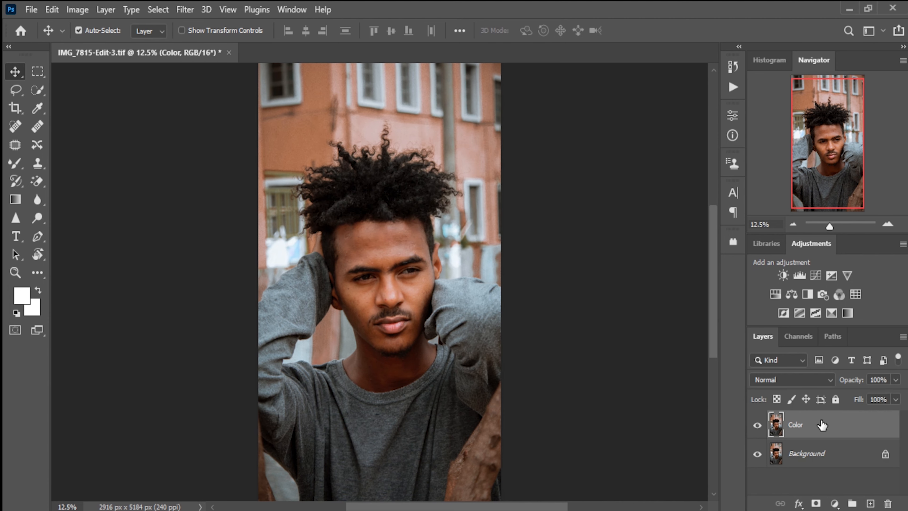
right_click(814, 413)
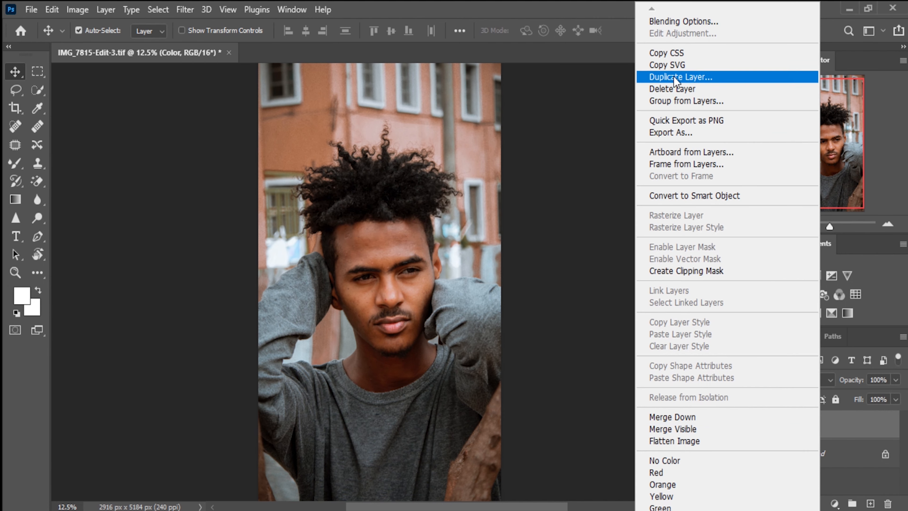
click(691, 81)
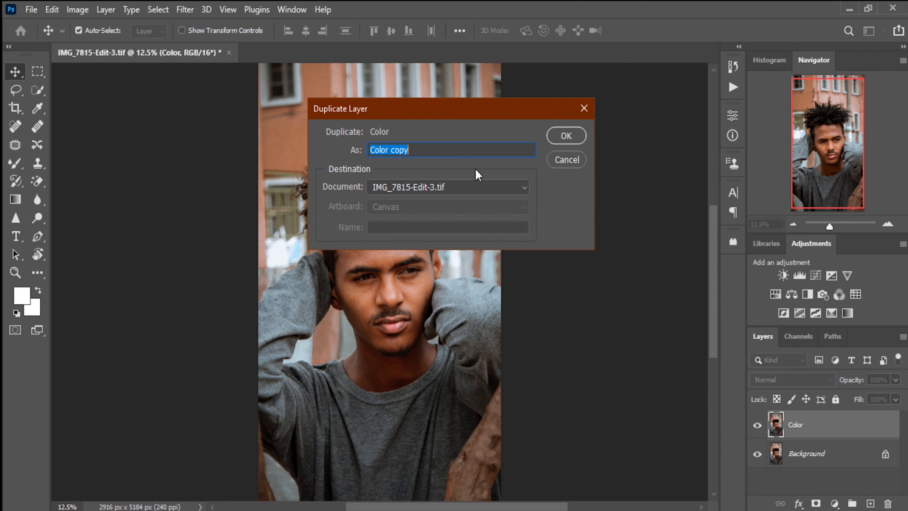
text(exture)
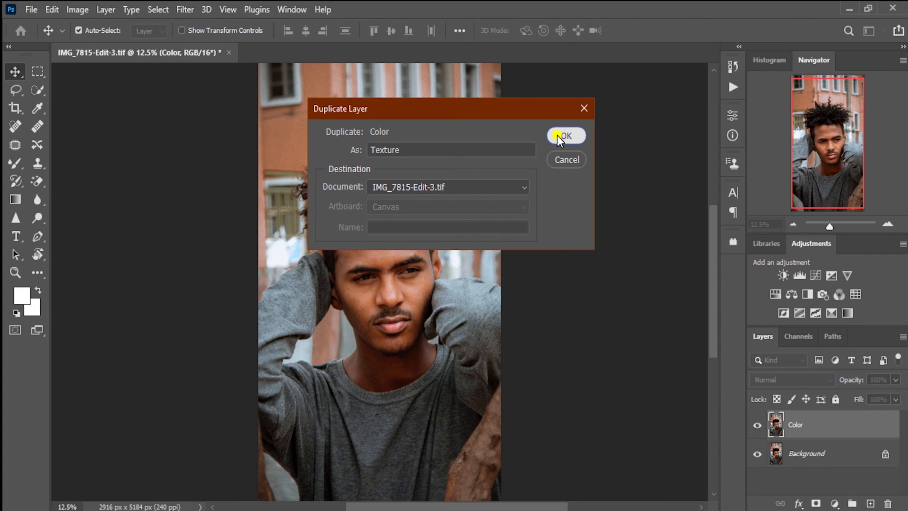
click(565, 136)
- Group the Texture and Color layers and name the group Frequency Separation
click(837, 435)
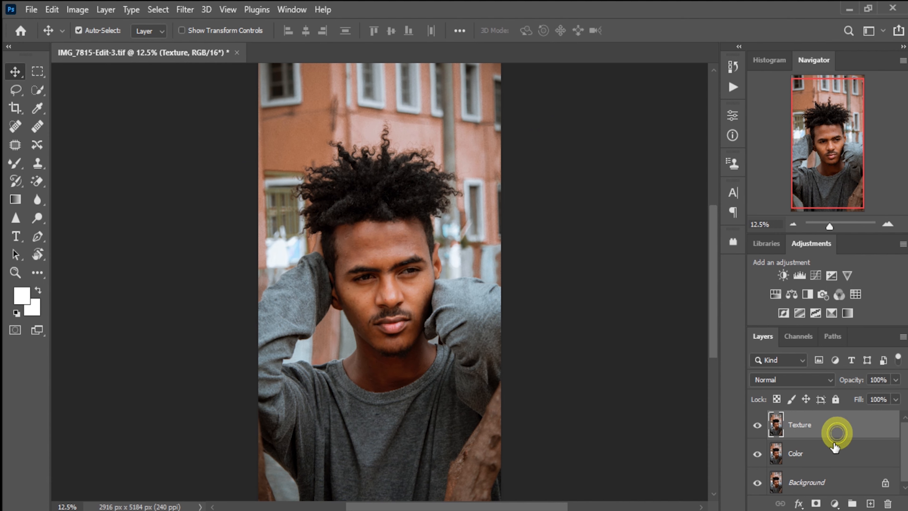
shift+click(834, 453)
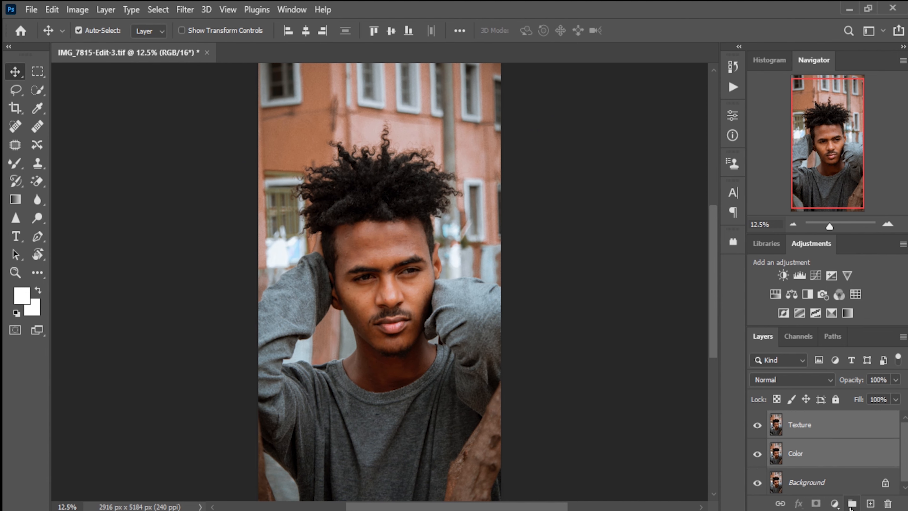
click(852, 503)
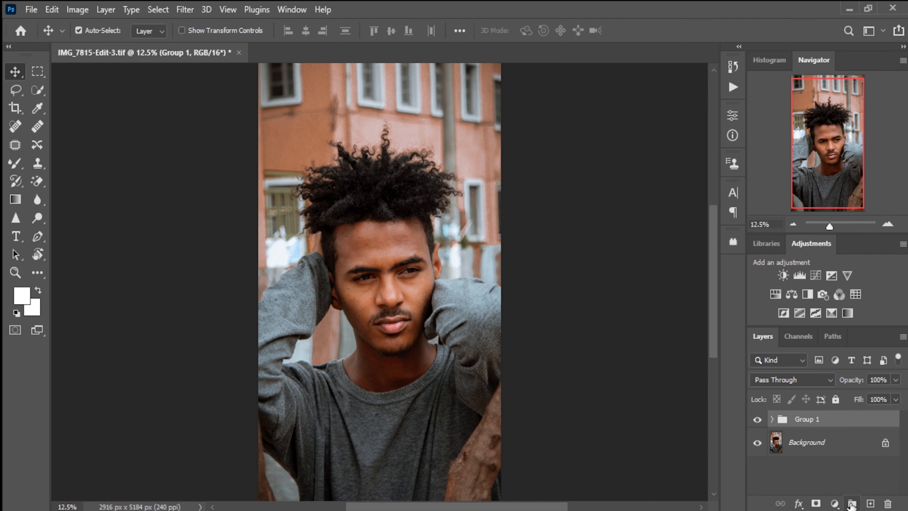
click(797, 423)
double_click(814, 418)
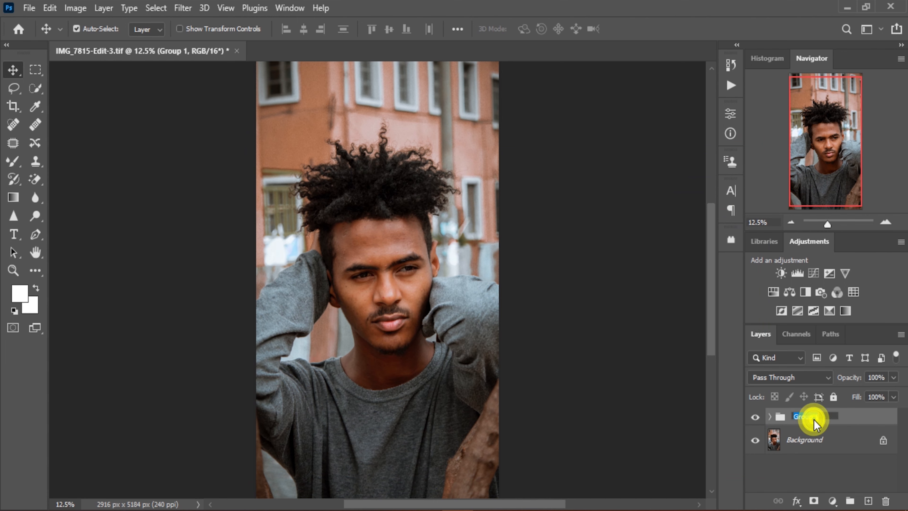
text(Frequency Separation)
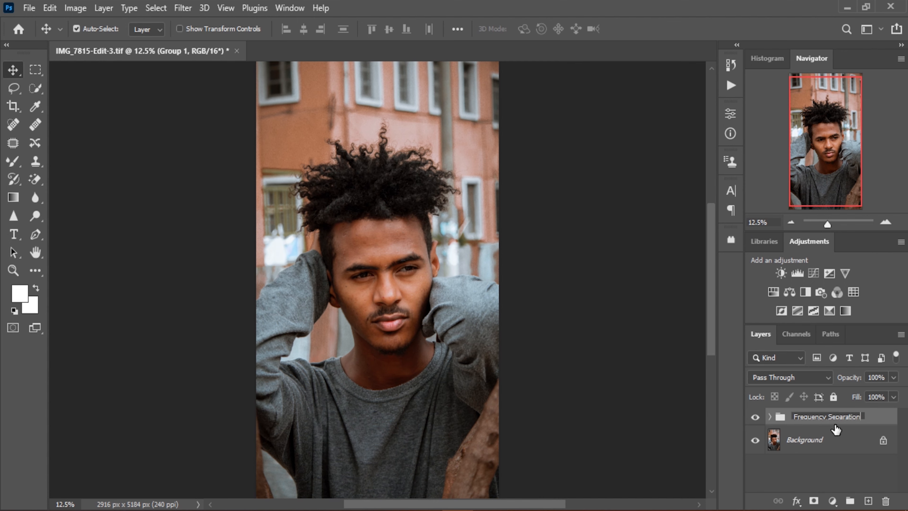
key(Return)
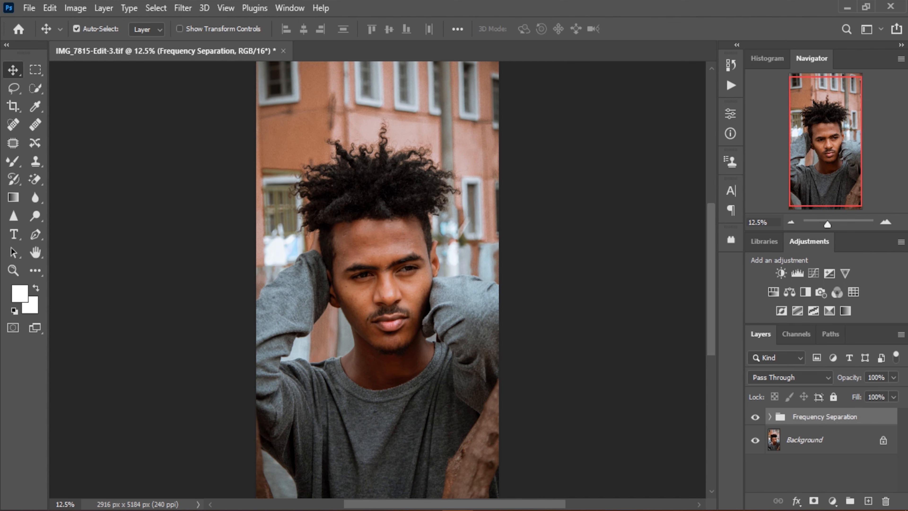
- Open the Median noise filter for the Color layer inside the Frequency Separation group, keeping the portrait's face in view
click(769, 417)
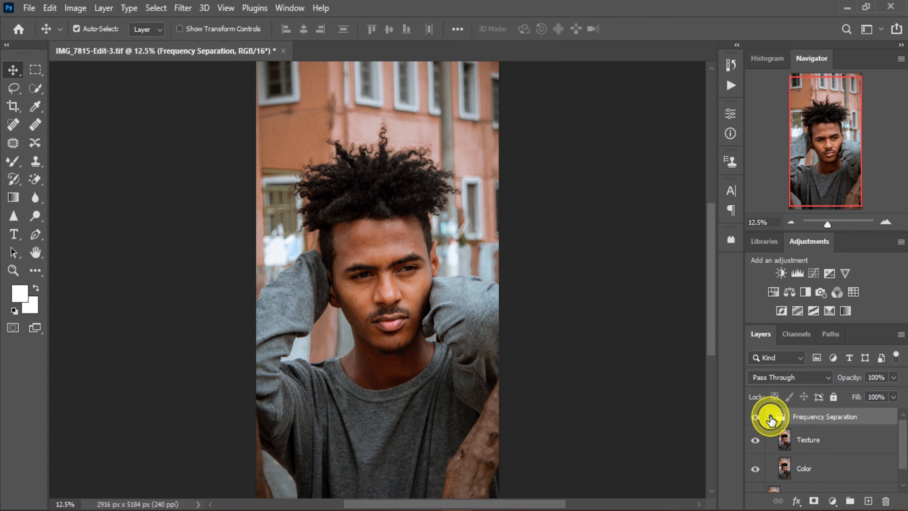
click(885, 221)
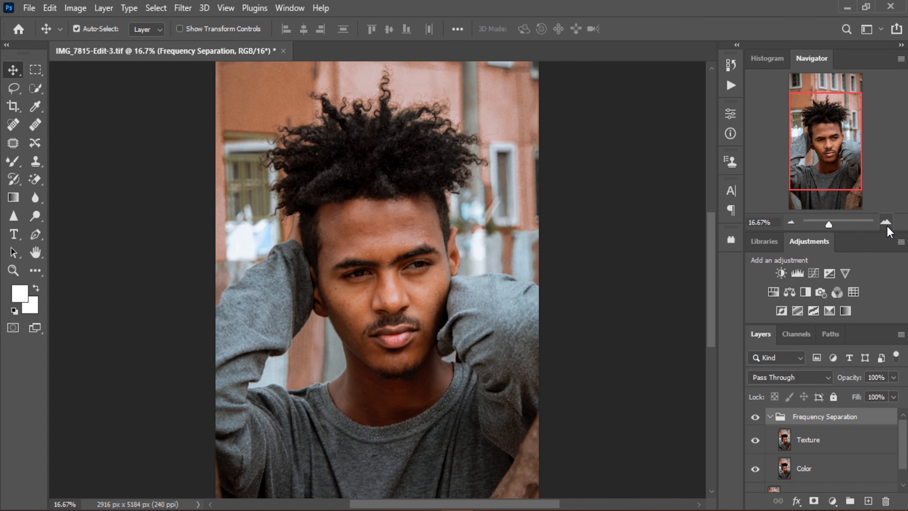
click(886, 223)
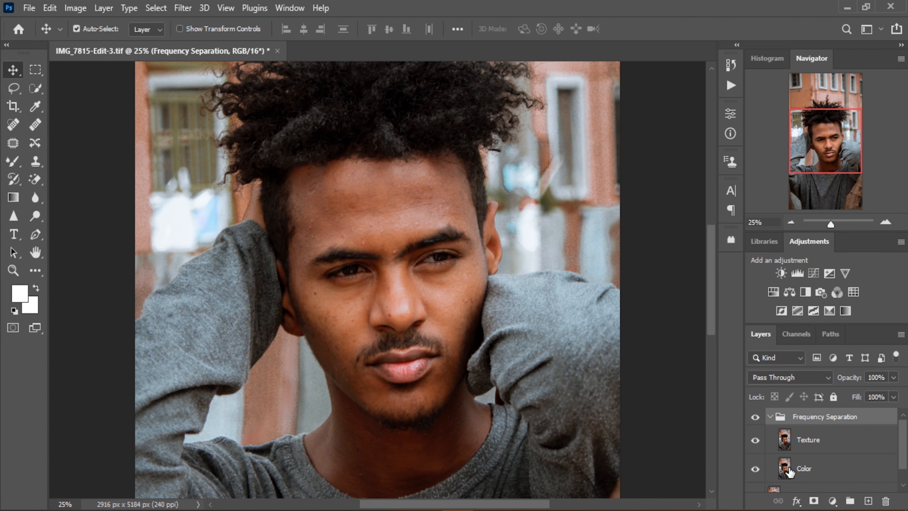
click(816, 470)
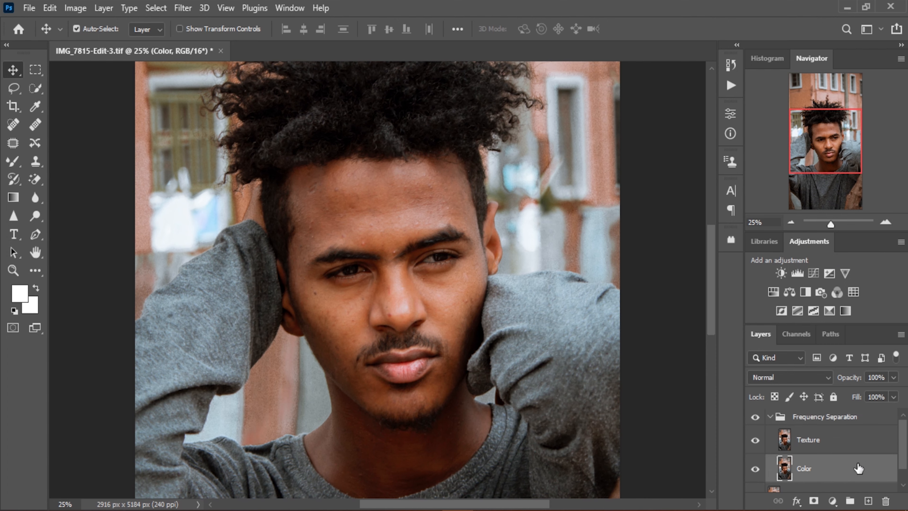
click(177, 7)
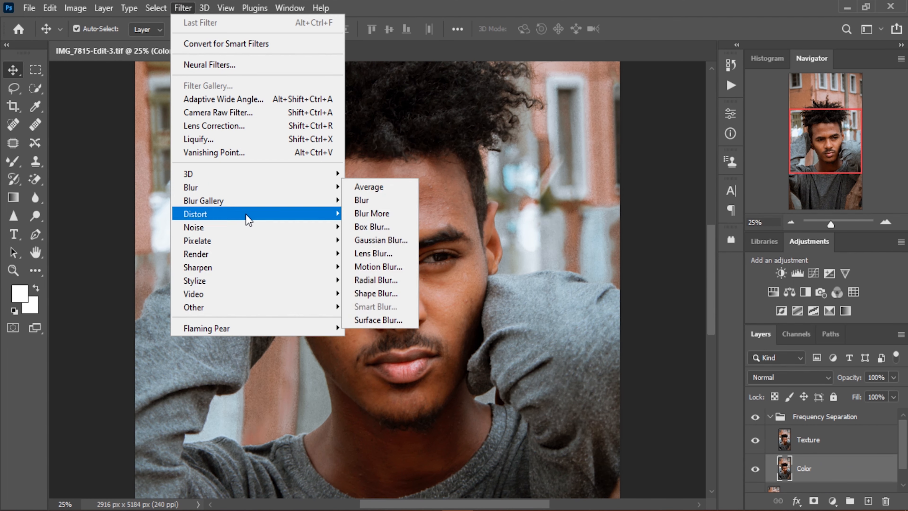
mouse_move(253, 255)
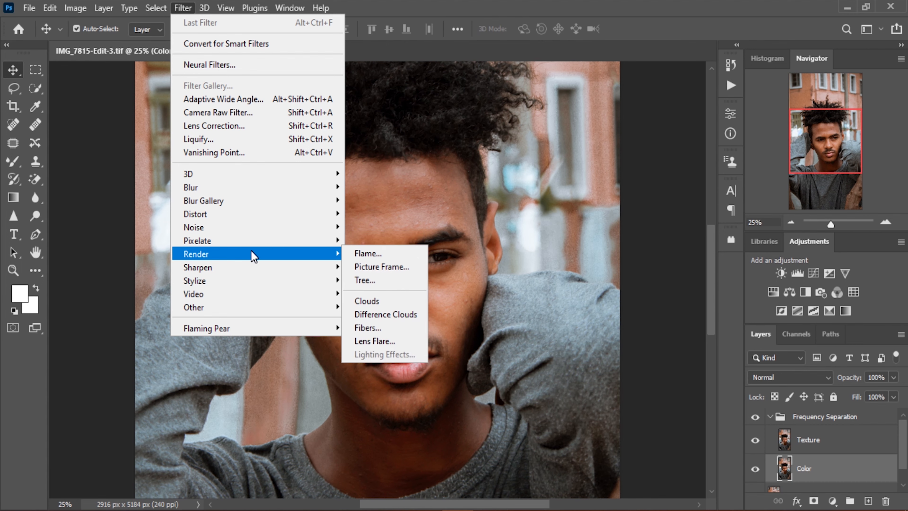
mouse_move(255, 227)
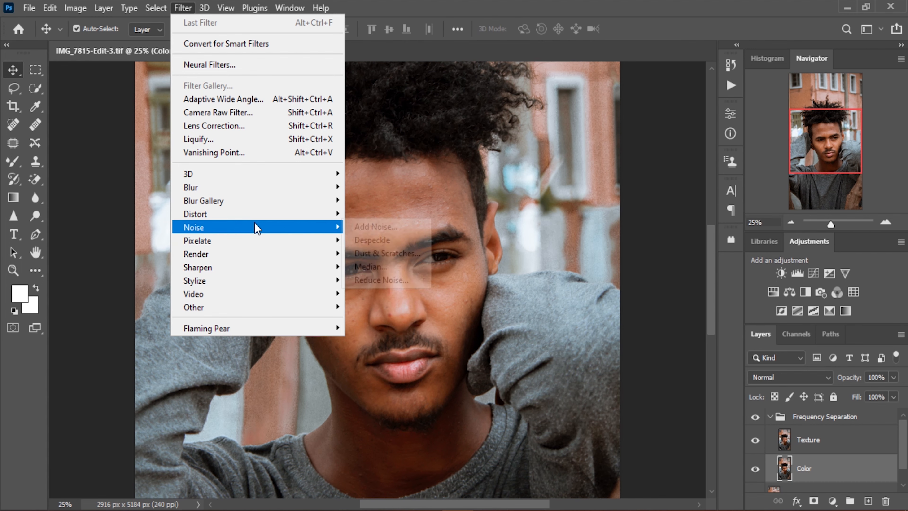
click(396, 266)
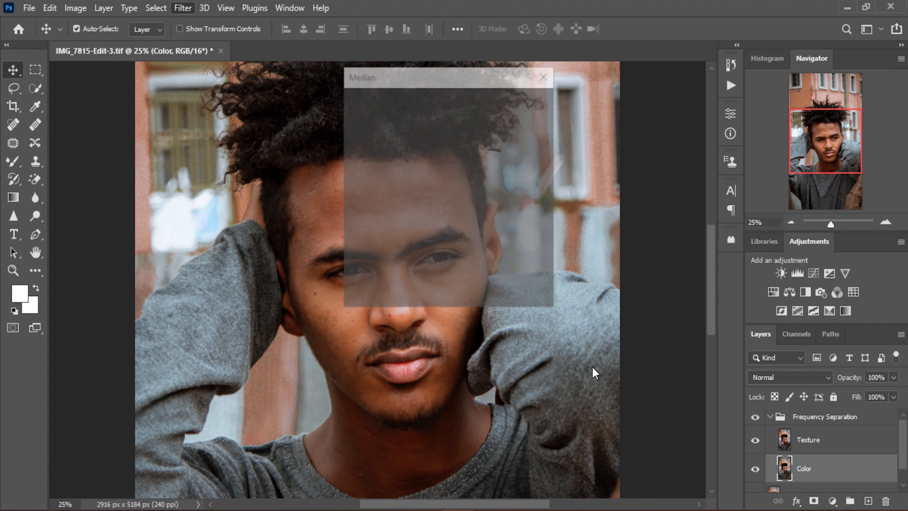
mouse_move(437, 81)
mouse_down()
mouse_move(573, 116)
mouse_move(645, 118)
mouse_up()
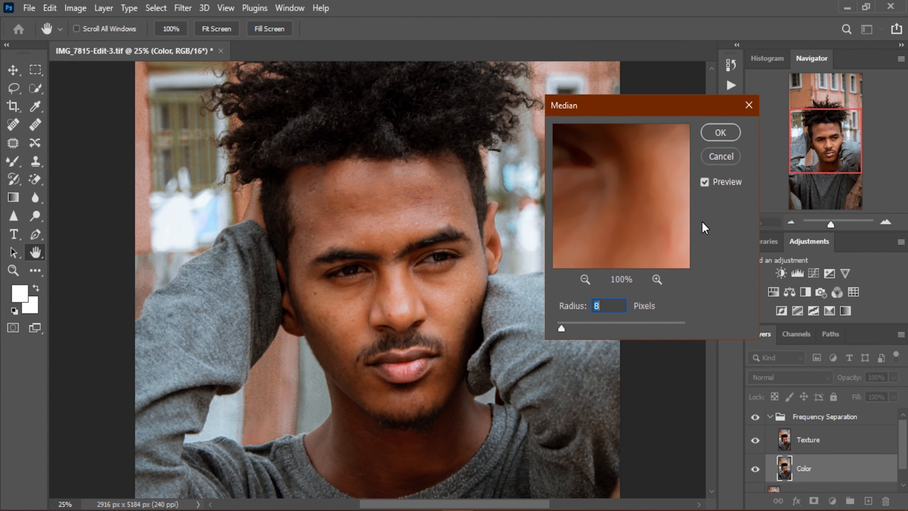
- Zoom the filter preview out to 8% and apply Median to the Color layer with an 8-pixel radius
click(756, 446)
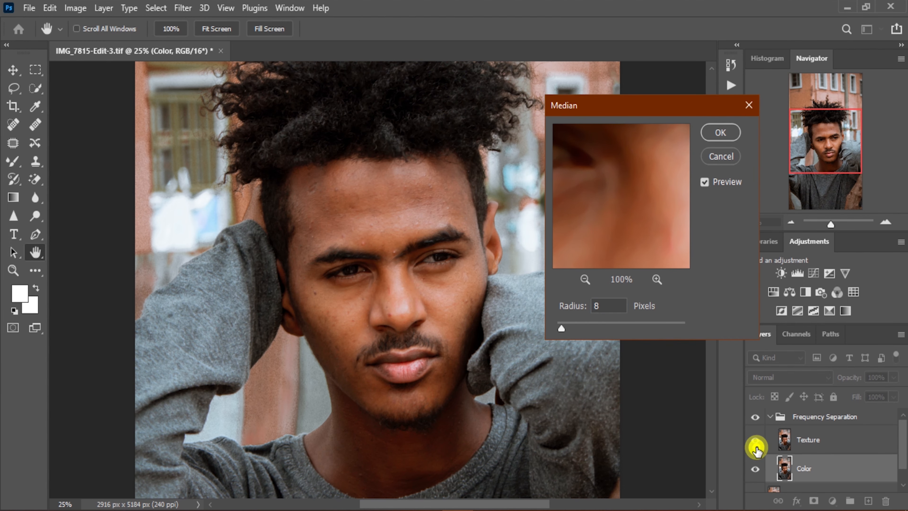
click(754, 442)
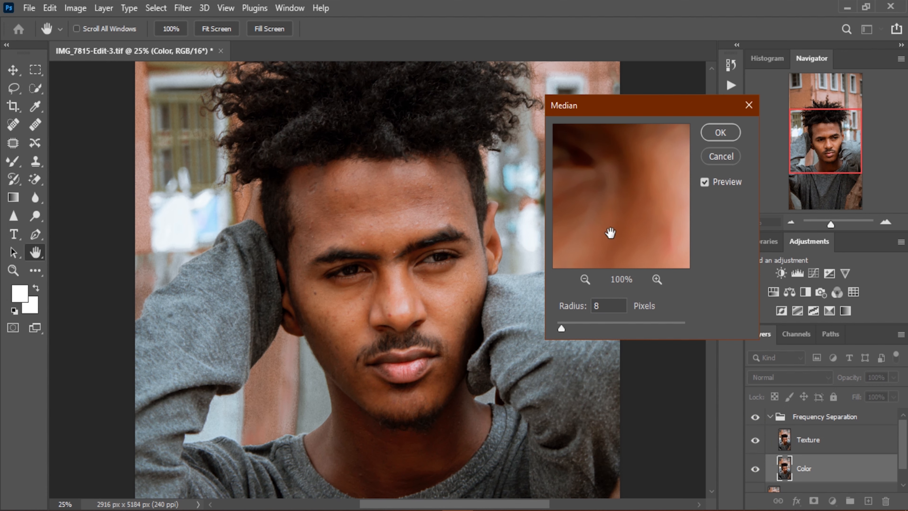
click(585, 279)
click(585, 279)
click(584, 279)
click(585, 279)
click(585, 279)
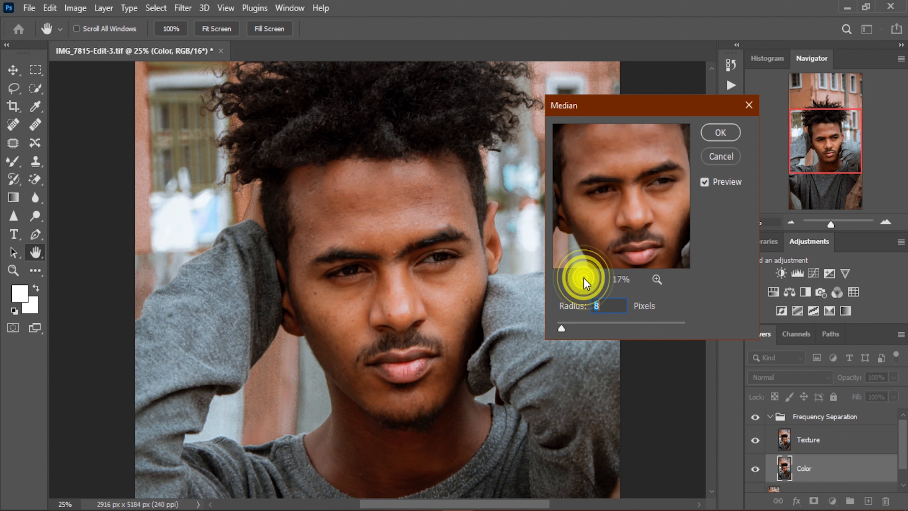
click(585, 280)
click(585, 279)
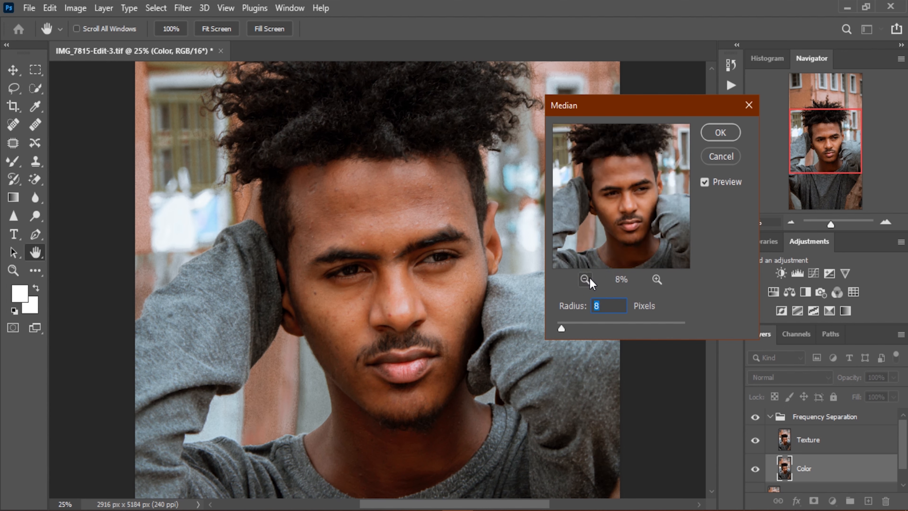
click(721, 133)
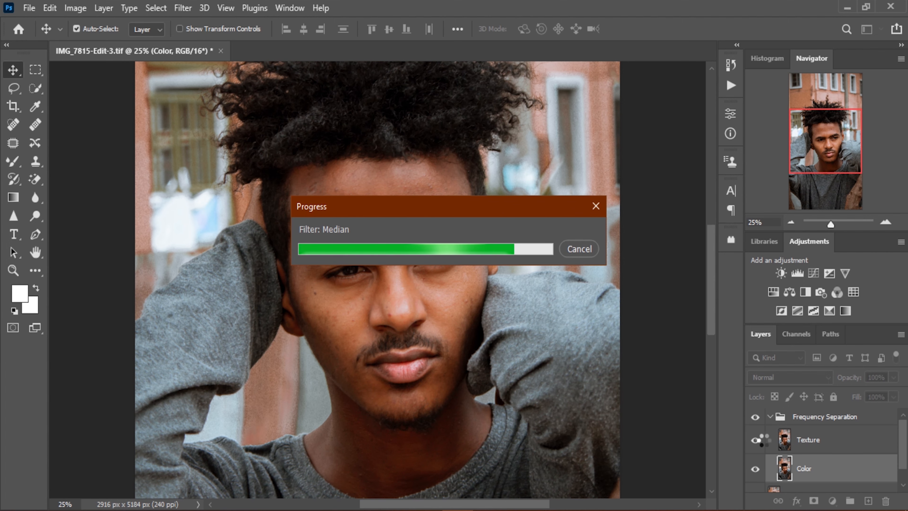
- Toggle the Texture layer's visibility to inspect the blurred Color layer beneath it
click(755, 441)
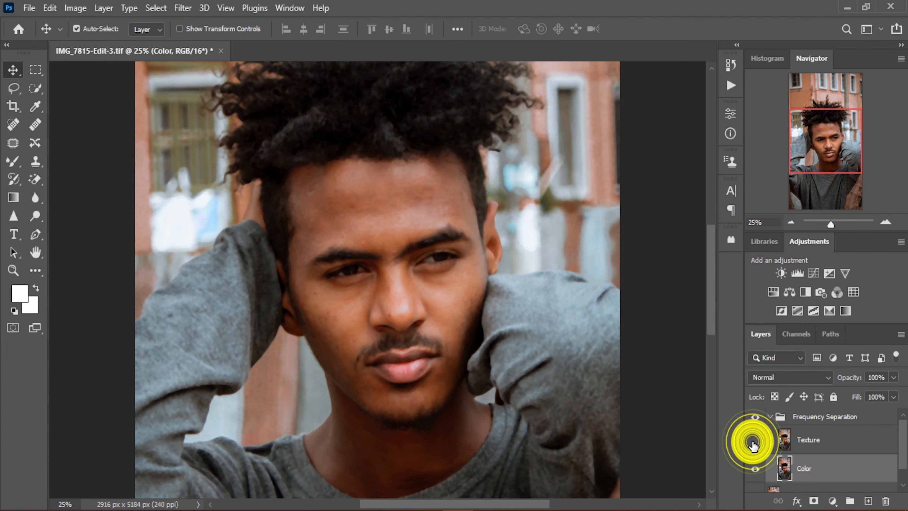
click(754, 441)
click(753, 442)
- Open Apply Image for the Texture layer and set its blending to Subtract
click(795, 440)
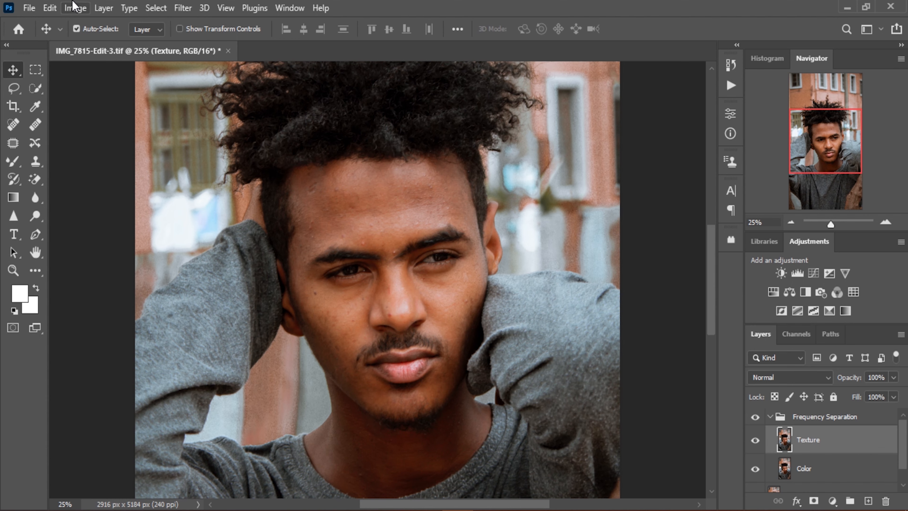
click(54, 8)
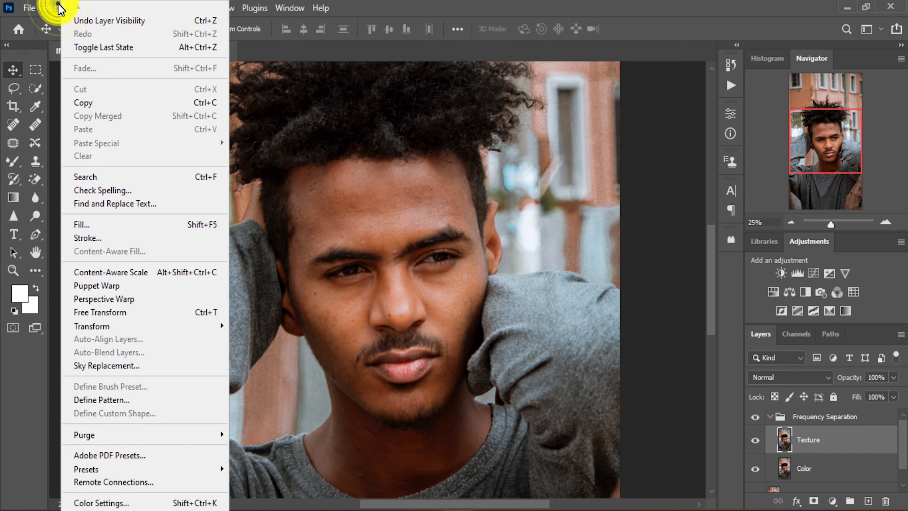
click(59, 7)
click(75, 8)
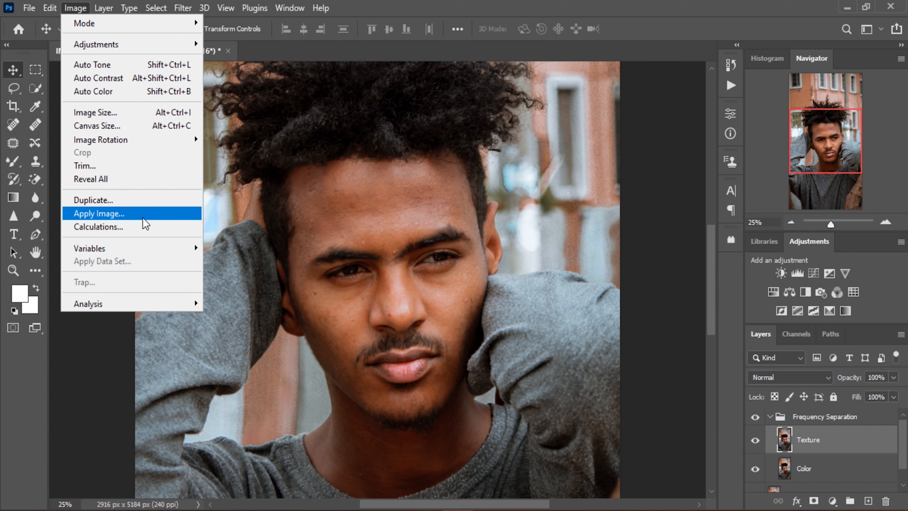
click(148, 214)
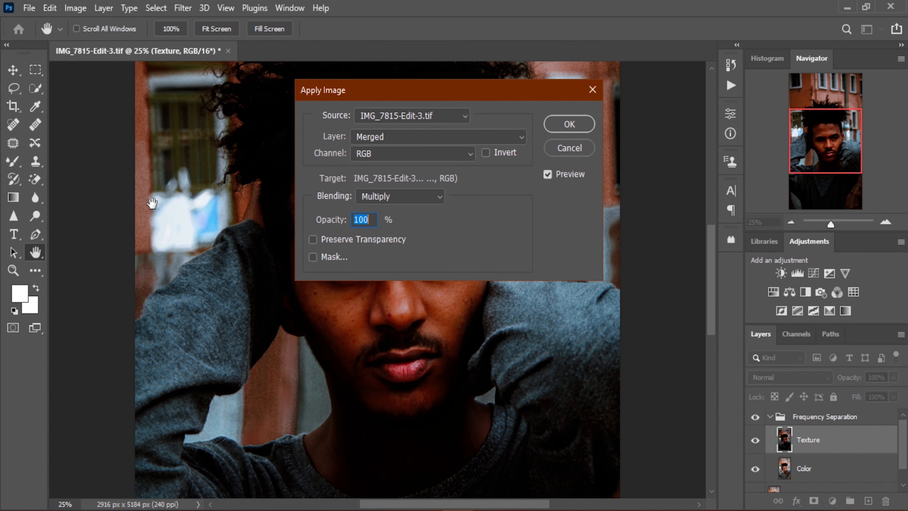
click(432, 194)
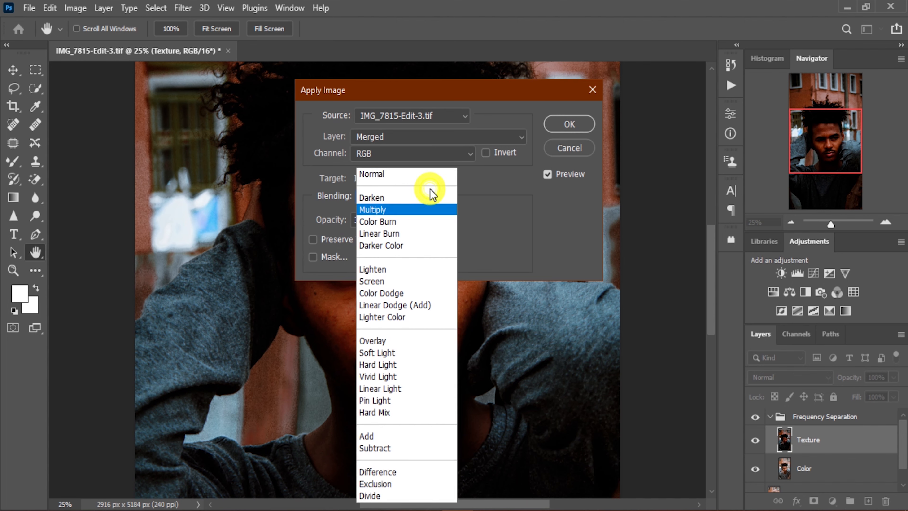
click(393, 447)
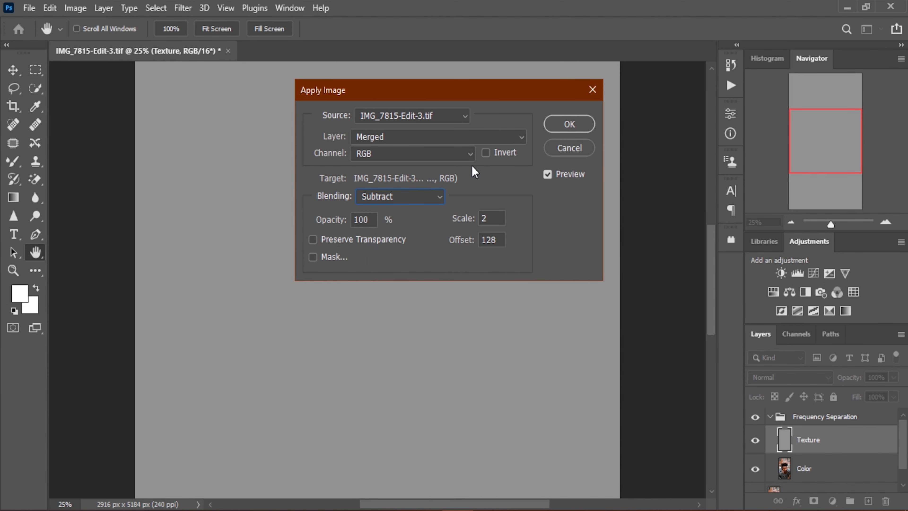
- Keep IMG_7815-Edit-3.tif as the Apply Image source and choose Color as the source layer
click(448, 120)
click(448, 118)
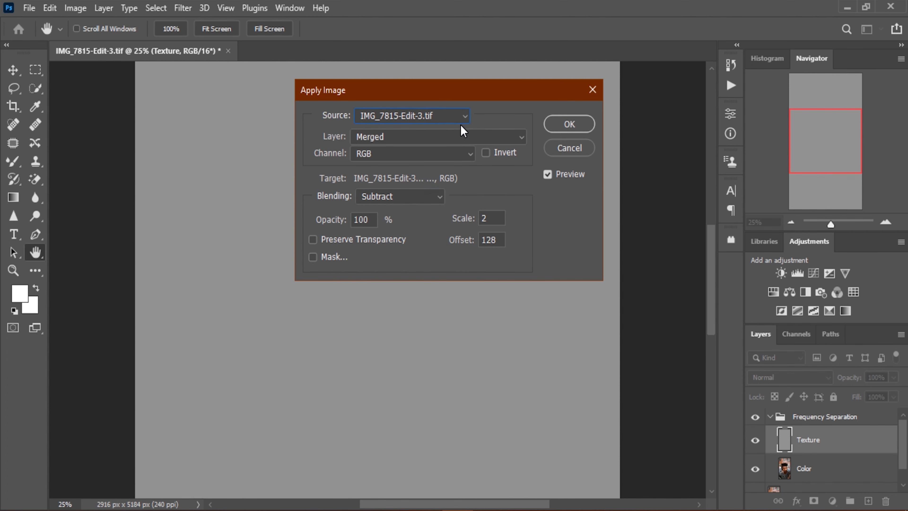
click(461, 117)
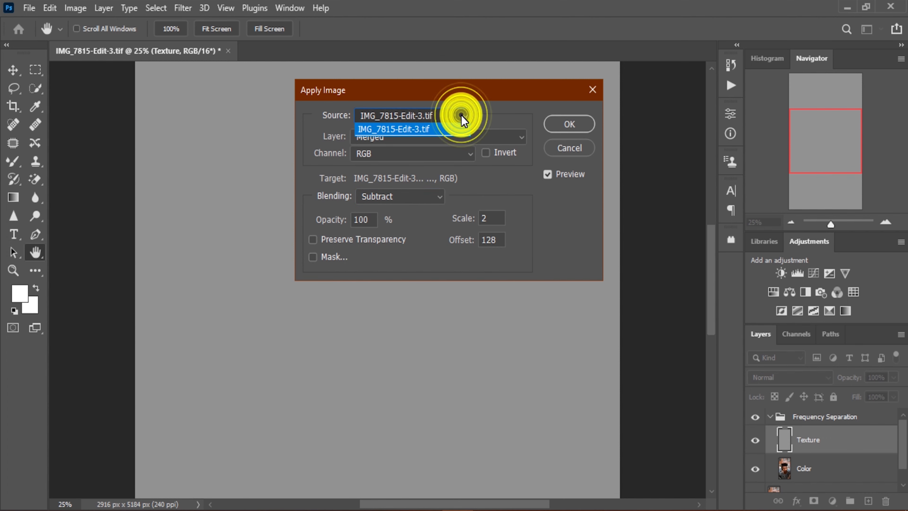
click(461, 117)
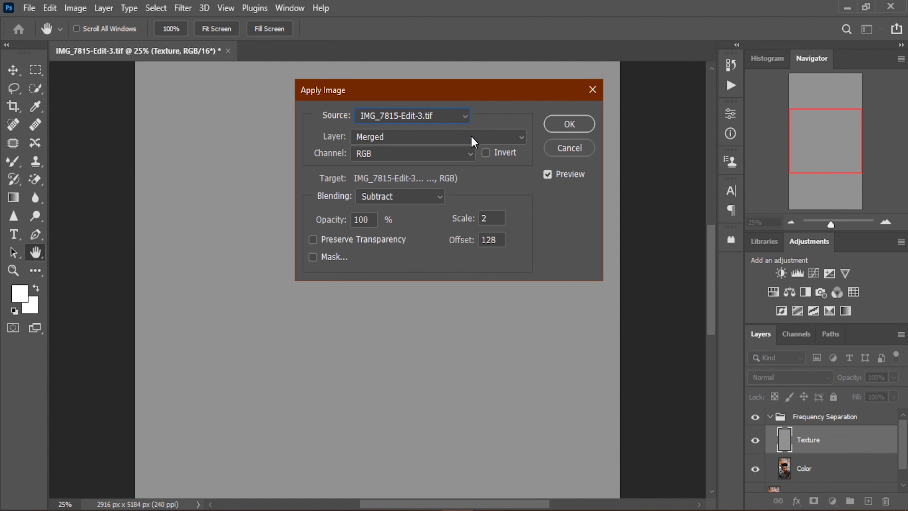
click(464, 118)
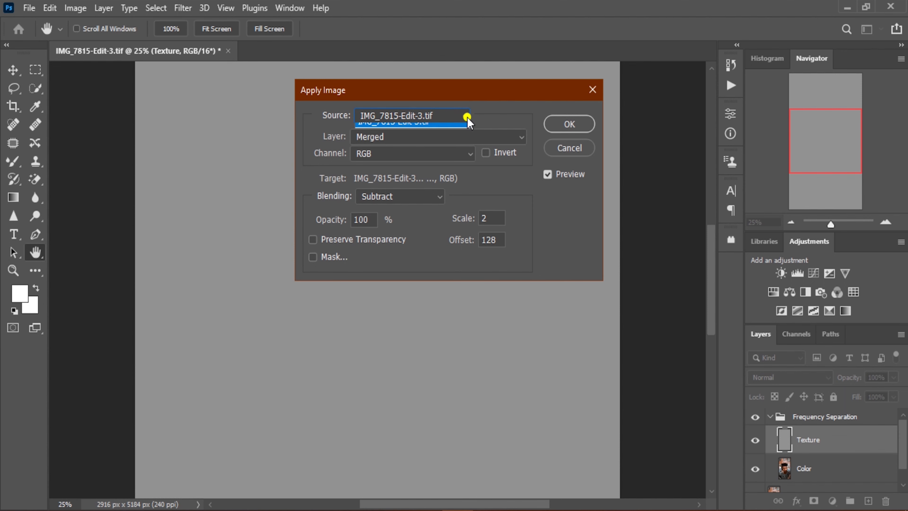
click(465, 118)
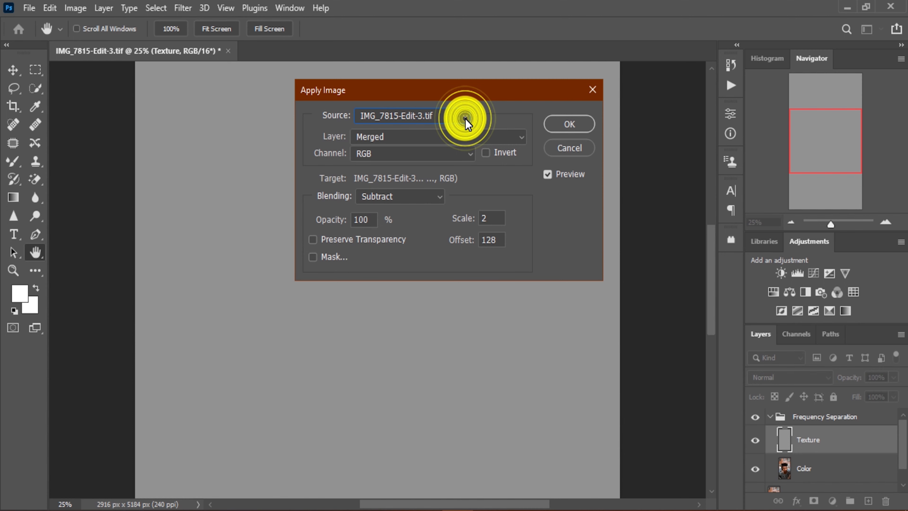
click(450, 136)
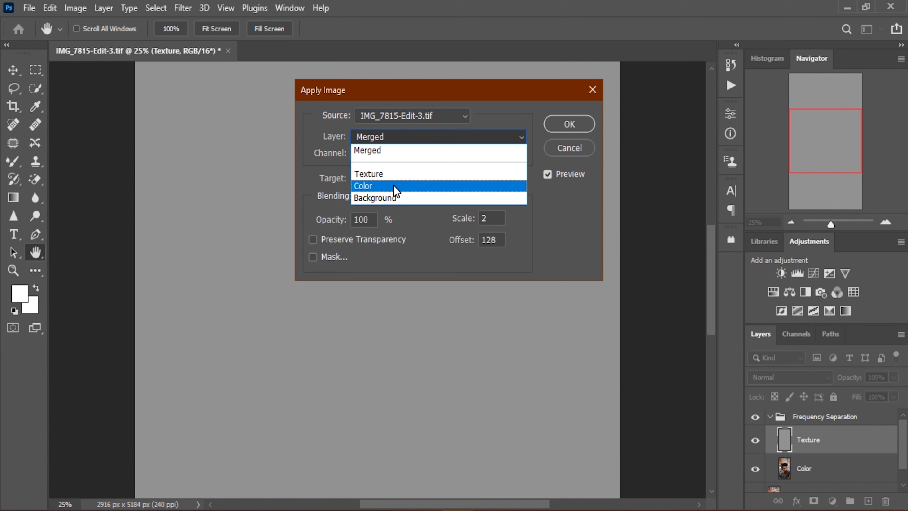
click(417, 187)
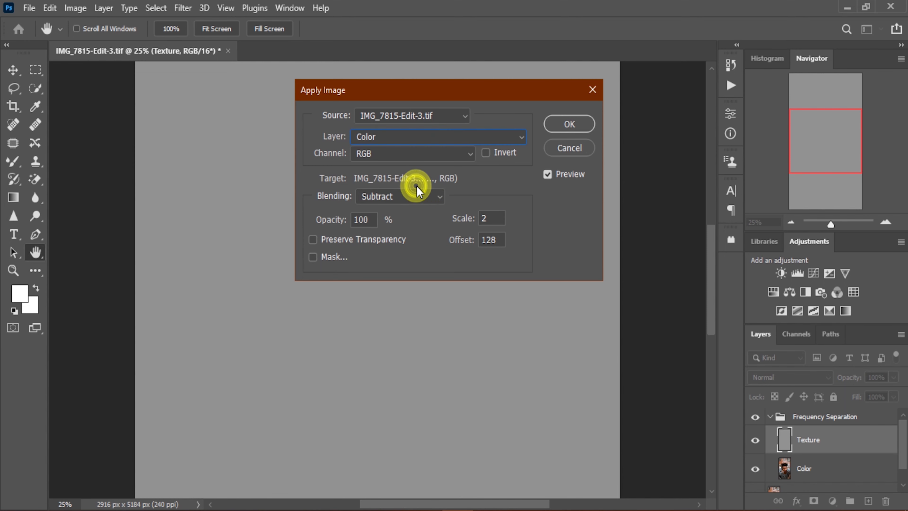
- Check the Subtract preview, apply it to the Texture layer, and set that layer's blend mode to Linear Light
click(547, 175)
click(547, 175)
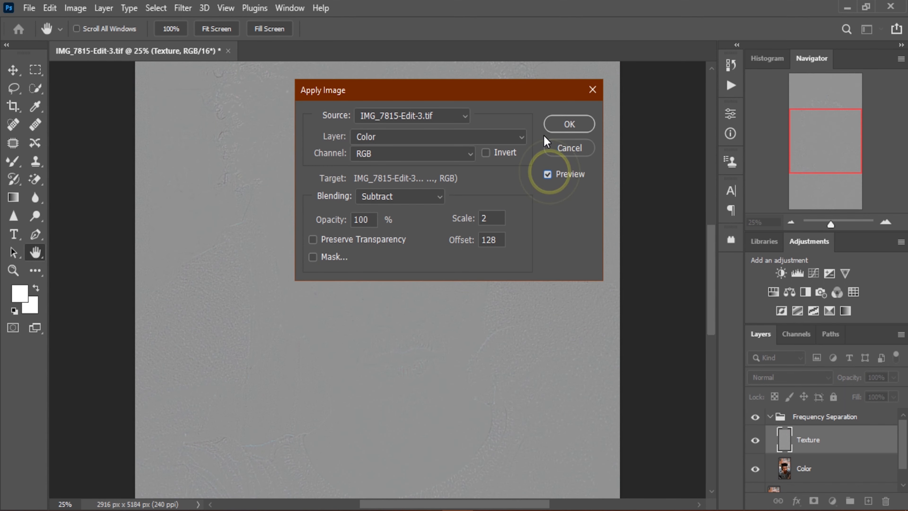
click(569, 124)
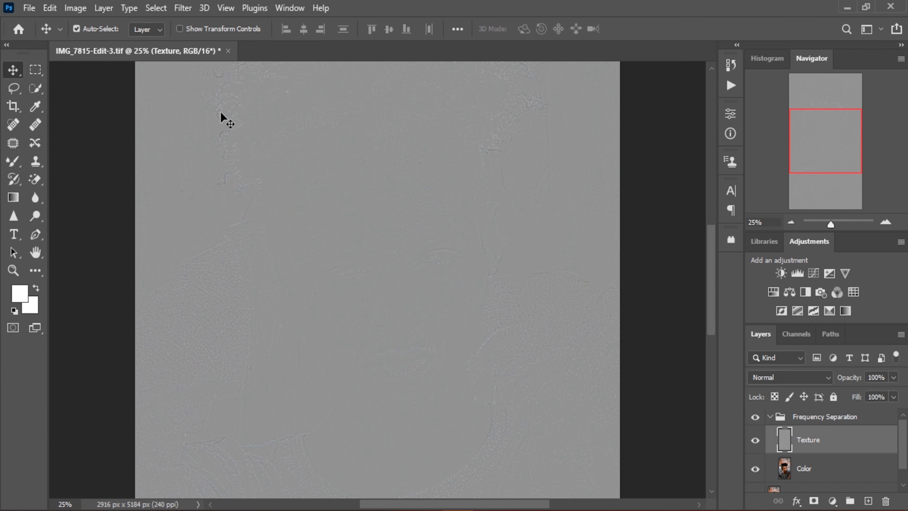
click(820, 378)
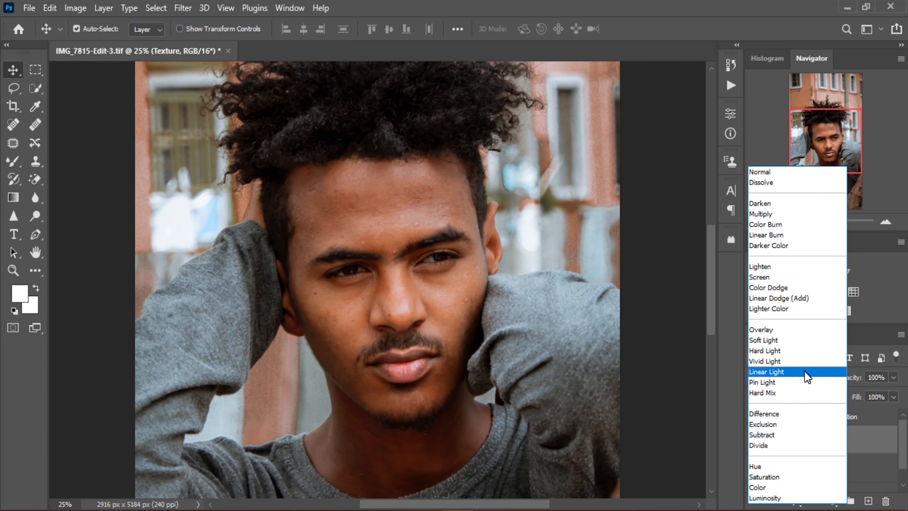
click(804, 373)
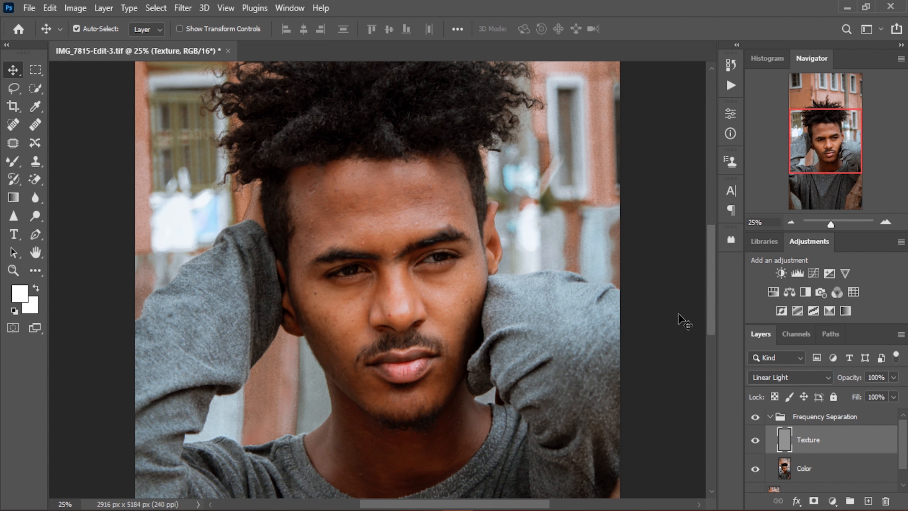
- Activate the Clone Stamp tool for the Texture layer and set it to sample only the Current Layer
click(35, 161)
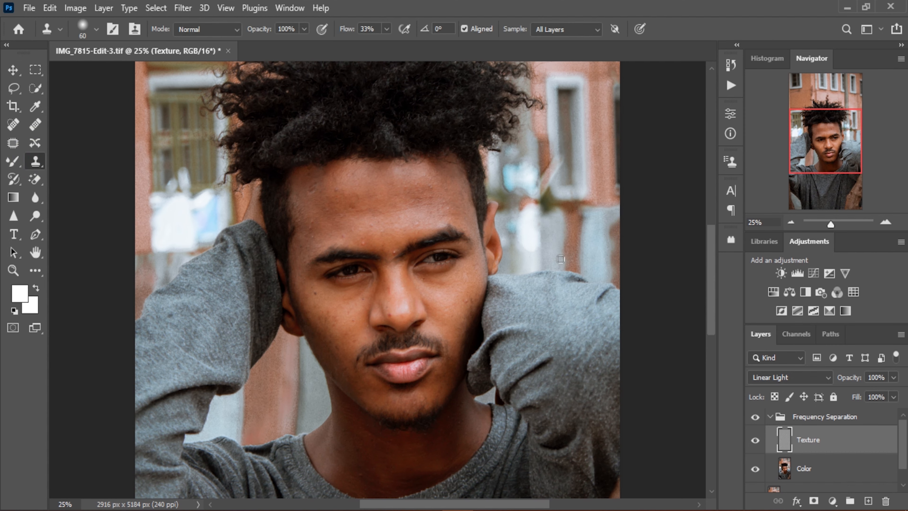
drag(315, 244, 296, 230)
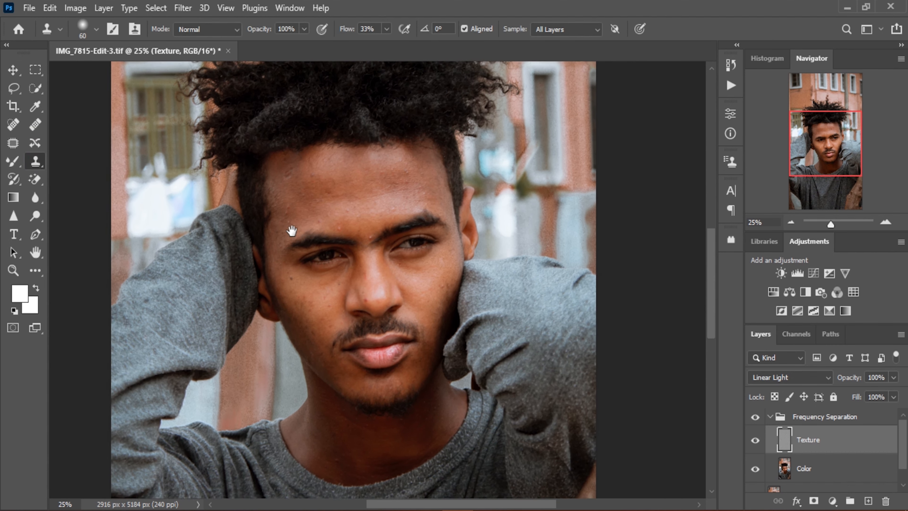
click(875, 221)
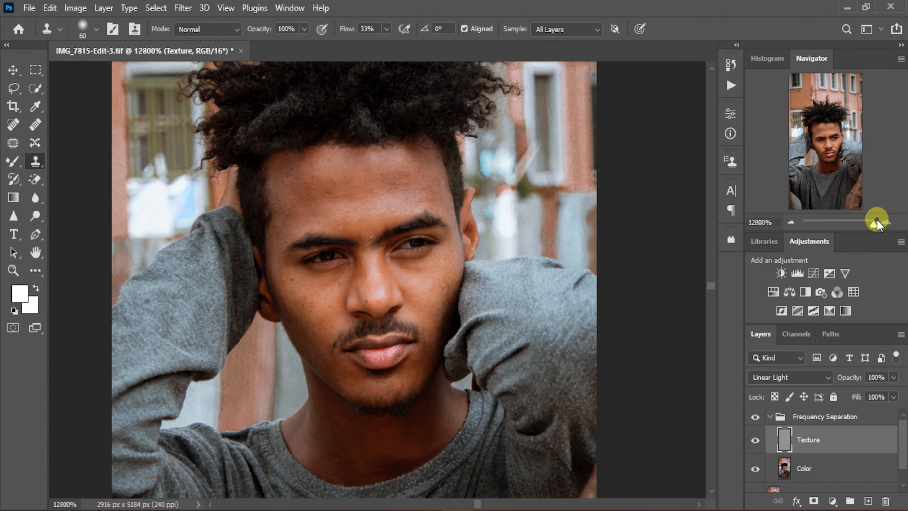
click(790, 223)
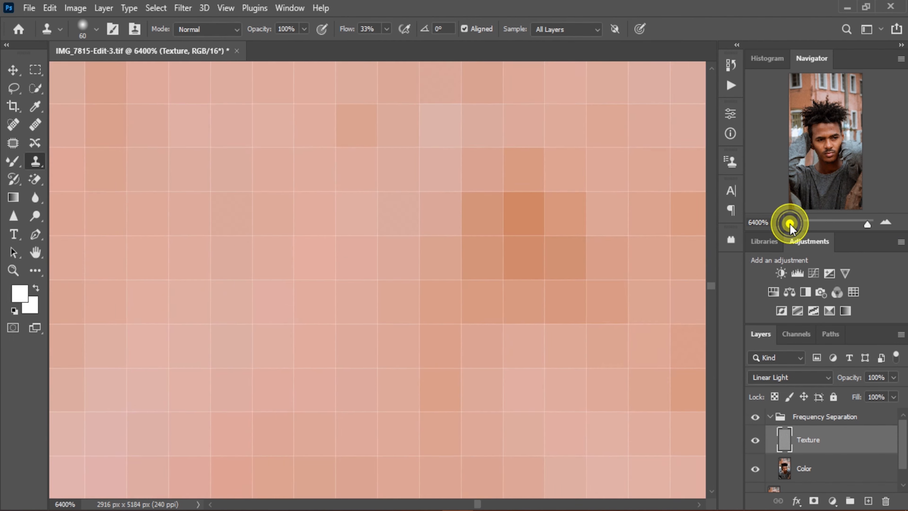
click(790, 223)
click(791, 222)
click(789, 223)
click(789, 222)
click(790, 222)
click(789, 223)
click(790, 223)
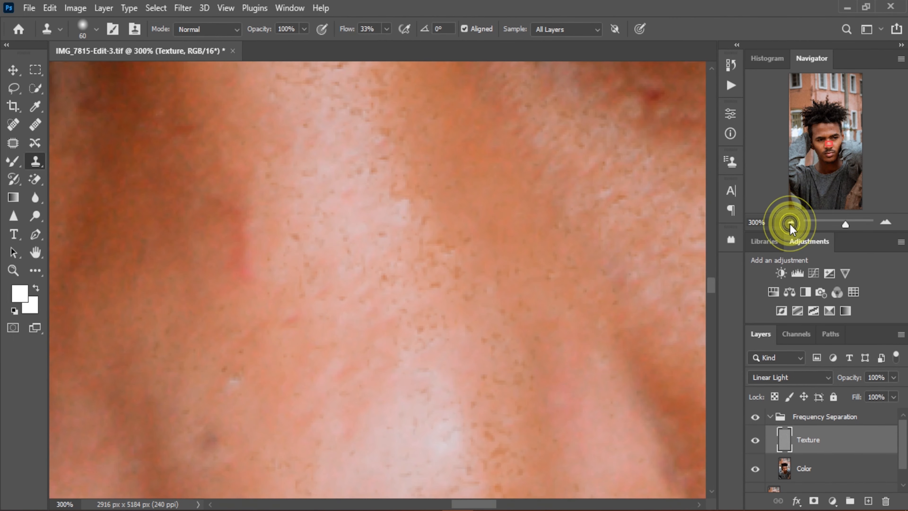
click(789, 222)
click(789, 223)
click(790, 222)
click(790, 223)
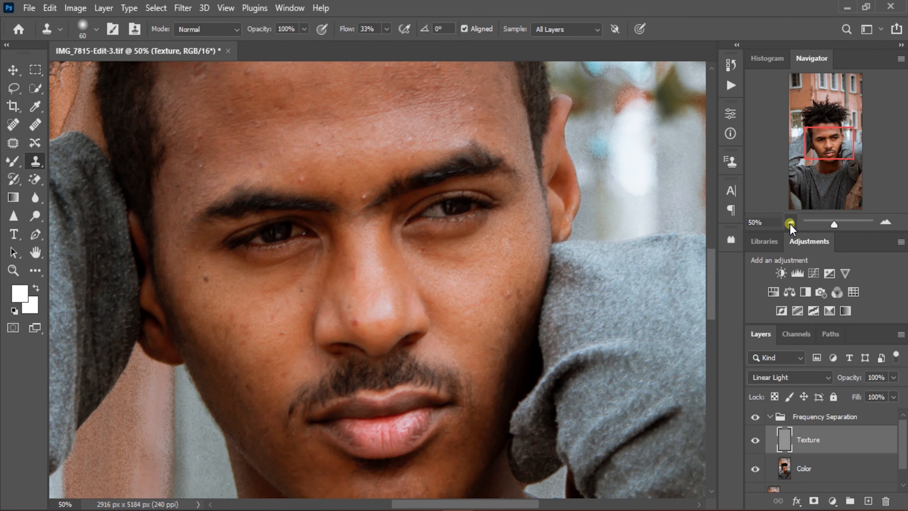
click(788, 223)
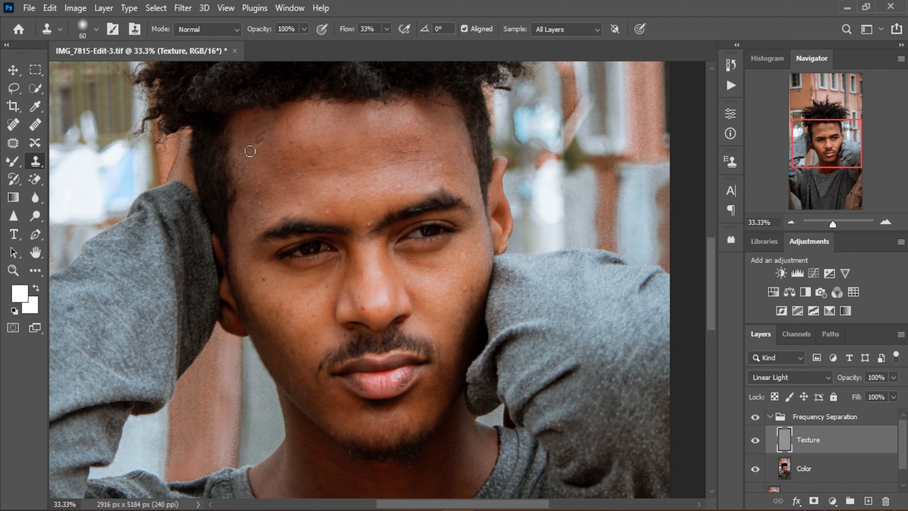
drag(263, 142, 252, 143)
key(ctrl+z)
click(552, 30)
click(557, 39)
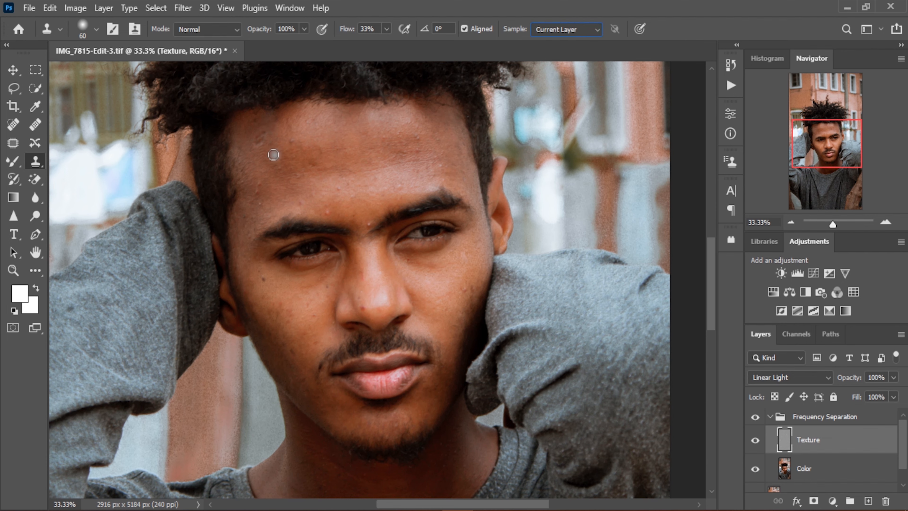
- Clone clean skin texture over the blemishes near the left hairline and between the eyebrows on the Texture layer
alt+click(243, 169)
mouse_move(257, 145)
mouse_down()
mouse_move(256, 168)
mouse_move(258, 149)
mouse_up()
alt+click(248, 168)
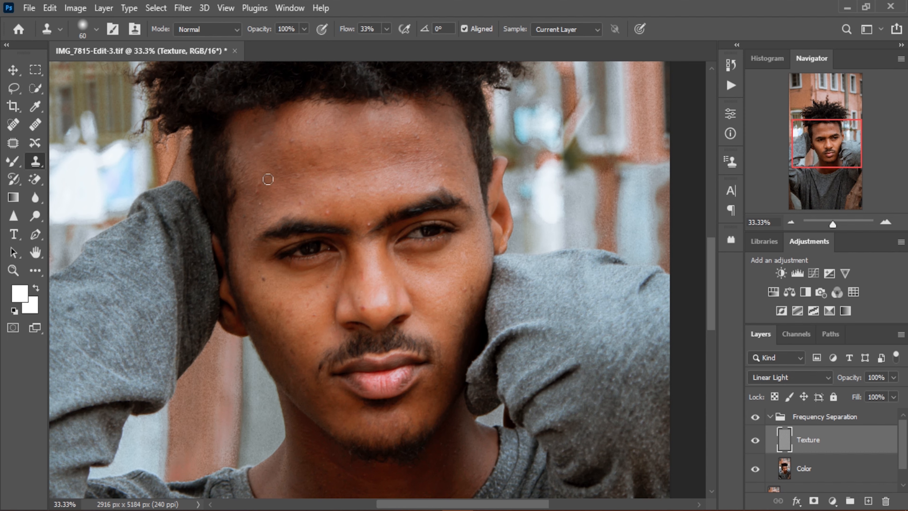
alt+click(314, 197)
mouse_move(324, 206)
mouse_down()
mouse_move(369, 230)
mouse_move(376, 216)
mouse_move(368, 230)
mouse_move(372, 206)
mouse_move(354, 226)
mouse_up()
alt+click(358, 202)
alt+click(361, 204)
alt+click(354, 206)
- Clone smooth texture over the spot on the nose and the dark marks on the left cheek
alt+click(359, 282)
mouse_move(362, 310)
mouse_down()
mouse_move(389, 315)
mouse_move(362, 314)
mouse_up()
alt+click(370, 281)
alt+click(278, 277)
mouse_move(262, 281)
mouse_down()
mouse_move(276, 320)
mouse_move(270, 310)
mouse_move(293, 316)
mouse_move(278, 305)
mouse_up()
alt+click(298, 313)
alt+click(301, 318)
scroll(299, 283, down, 1)
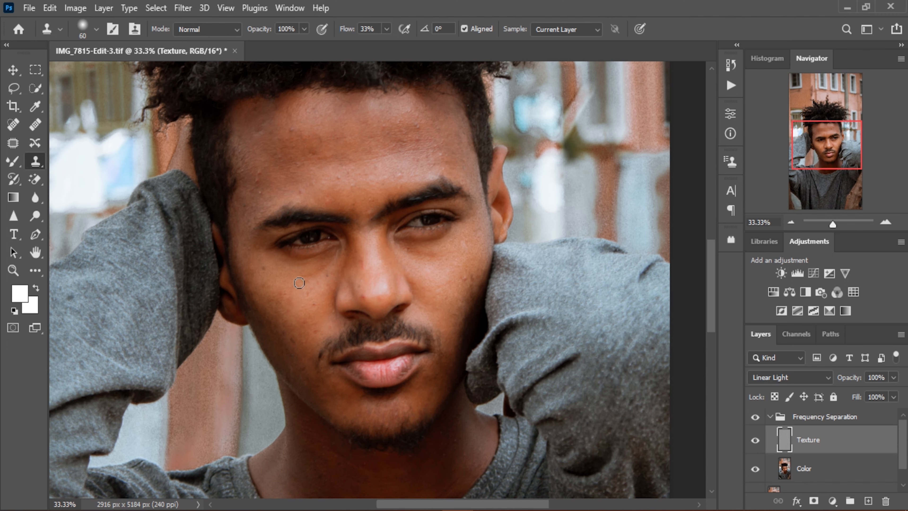
alt+click(453, 287)
- Clone clean texture over the remaining blemishes across both sides of the forehead
alt+click(360, 148)
mouse_move(425, 125)
mouse_down()
mouse_move(391, 133)
mouse_move(412, 152)
mouse_move(441, 158)
mouse_move(411, 122)
mouse_move(412, 141)
mouse_move(396, 141)
mouse_move(428, 150)
mouse_move(418, 158)
mouse_move(401, 119)
mouse_move(421, 152)
mouse_move(438, 133)
mouse_move(386, 149)
mouse_move(414, 152)
mouse_up()
alt+click(365, 150)
alt+click(363, 127)
alt+click(359, 126)
alt+click(264, 157)
drag(261, 163, 252, 190)
alt+click(327, 166)
alt+click(347, 142)
- Clone clean skin texture over the blemishes on the right cheek below the eye
scroll(404, 196, down, 2)
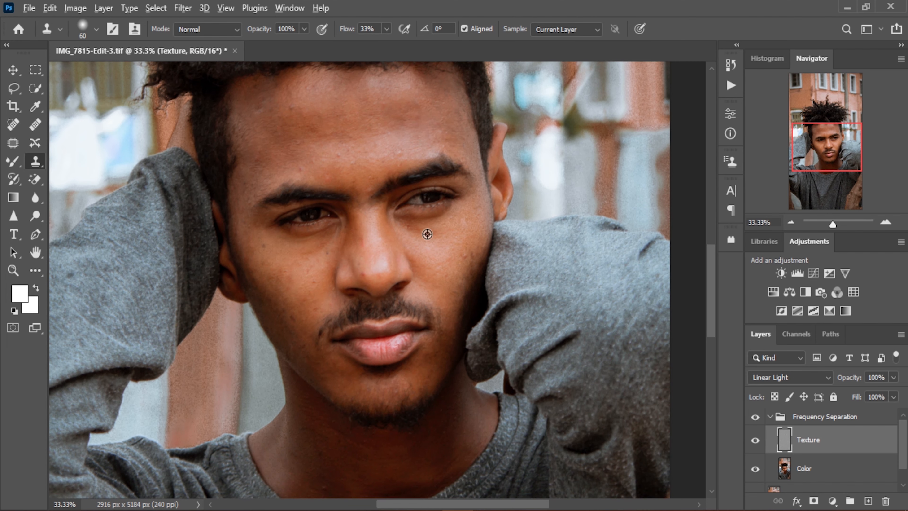
alt+click(429, 242)
drag(465, 240, 483, 244)
alt+click(447, 239)
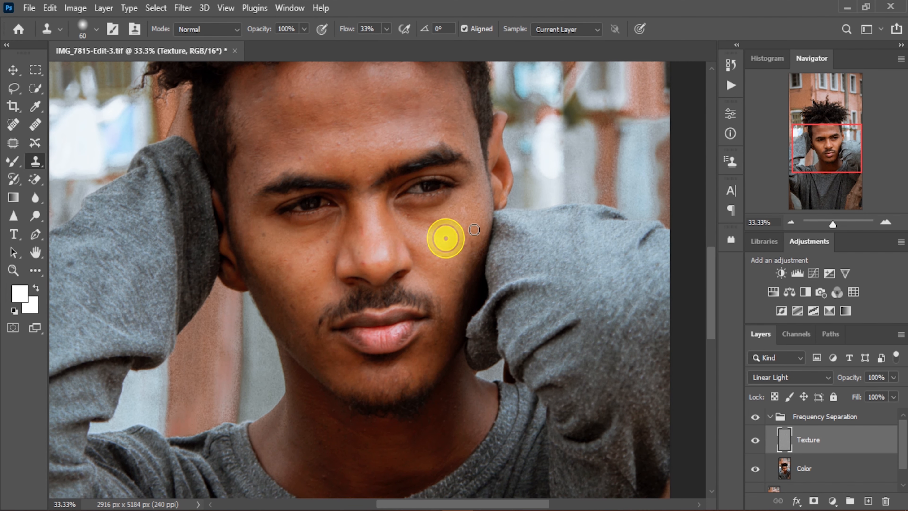
click(469, 232)
scroll(452, 219, down, 3)
scroll(375, 307, up, 3)
scroll(379, 288, up, 4)
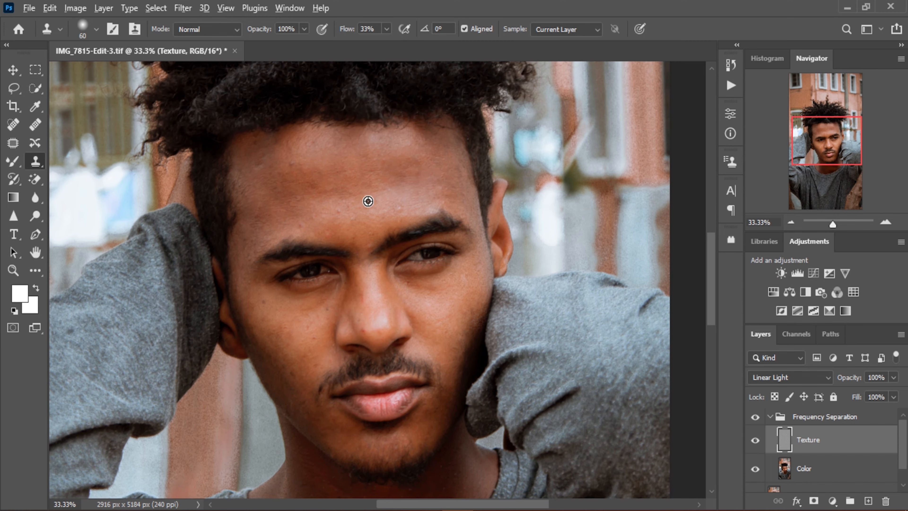
- Toggle the Frequency Separation group's visibility to compare the retouched skin with the original
click(289, 162)
click(754, 421)
click(318, 164)
- Select the Color layer and use the Mixer Brush to blend uneven tones on both sides of the upper forehead
click(782, 469)
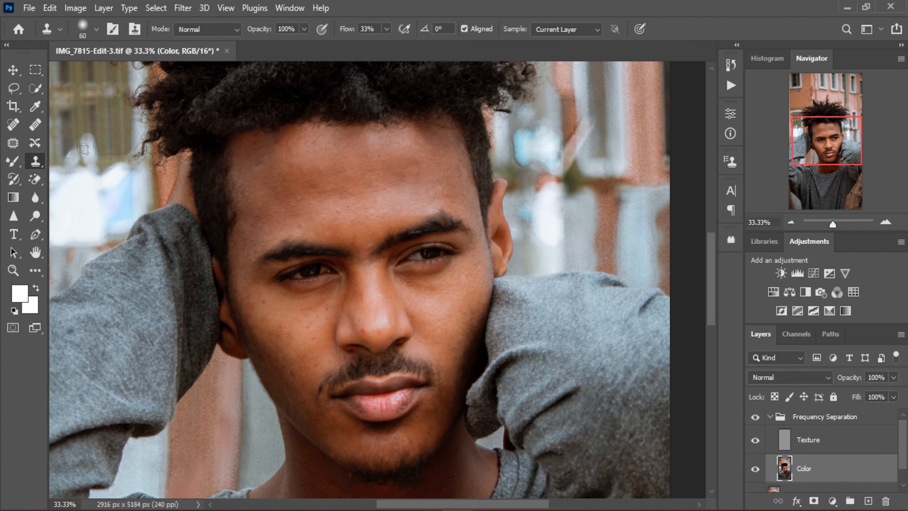
click(16, 164)
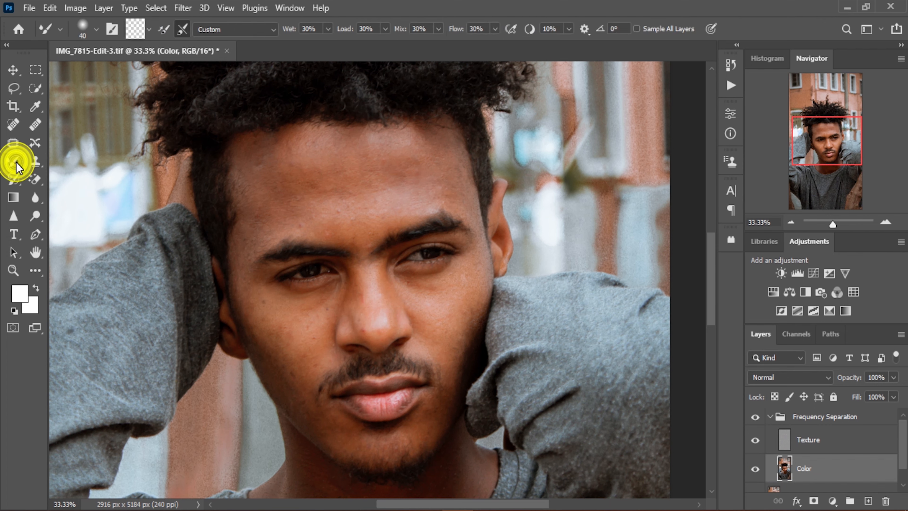
mouse_move(270, 160)
mouse_down()
mouse_move(246, 160)
mouse_move(258, 161)
mouse_up()
drag(267, 159, 273, 168)
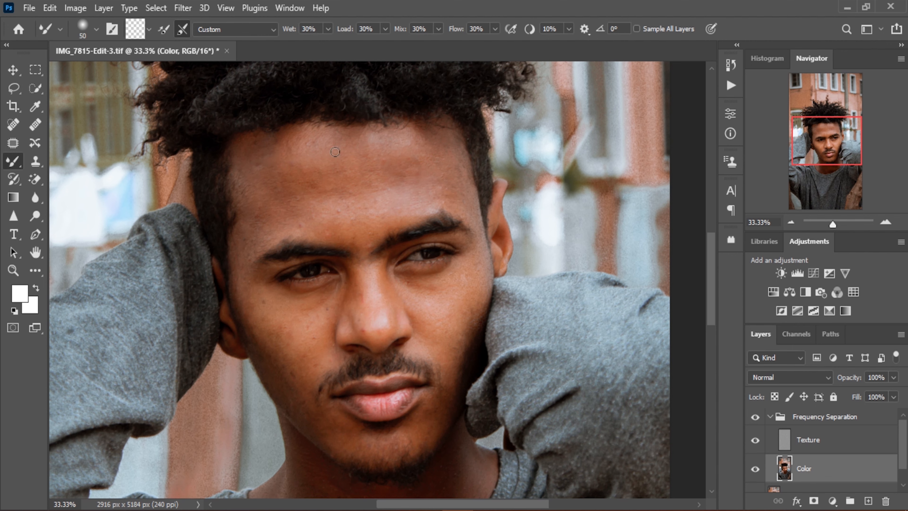
mouse_move(417, 159)
mouse_down()
mouse_move(394, 171)
mouse_move(416, 158)
mouse_up()
drag(401, 162, 396, 171)
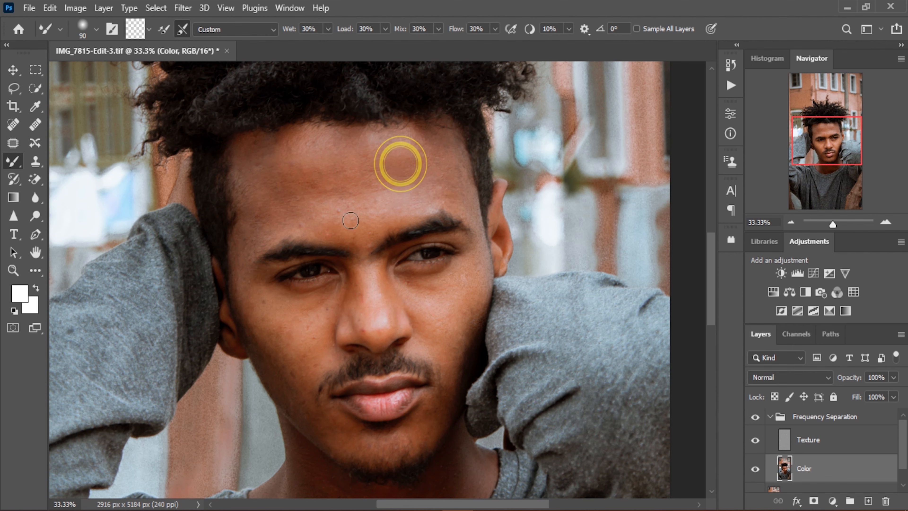
- Blend the uneven tones on the left side of the forehead down to the temple with the Mixer Brush on the Color layer
mouse_move(291, 168)
mouse_down()
mouse_move(296, 156)
mouse_move(259, 139)
mouse_move(253, 190)
mouse_up()
drag(270, 158, 257, 186)
mouse_move(282, 156)
mouse_down()
mouse_move(253, 191)
mouse_move(286, 169)
mouse_move(296, 231)
mouse_move(266, 194)
mouse_move(254, 252)
mouse_up()
drag(296, 205, 272, 232)
drag(279, 207, 253, 254)
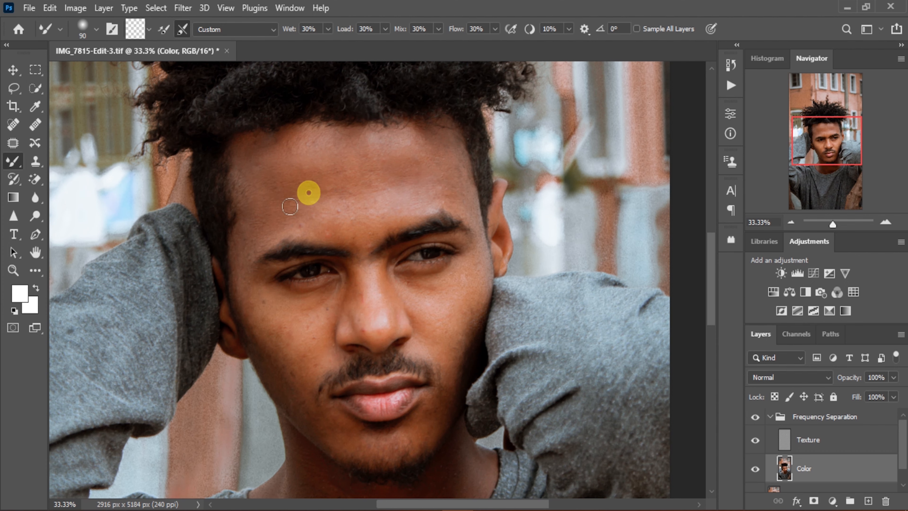
drag(289, 206, 282, 212)
drag(308, 172, 273, 207)
drag(287, 184, 266, 216)
drag(249, 227, 263, 246)
- Blend the skin tones across the left cheek, from the temple to the jaw and below the left eye
mouse_move(278, 307)
mouse_down()
mouse_move(265, 303)
mouse_move(279, 324)
mouse_move(244, 341)
mouse_up()
drag(246, 292, 269, 368)
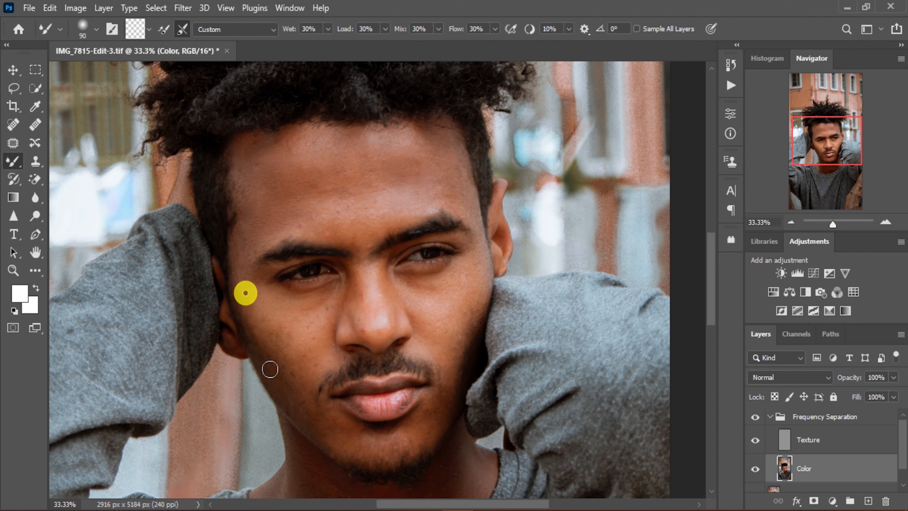
drag(257, 326, 277, 370)
mouse_move(275, 314)
mouse_down()
mouse_move(288, 369)
mouse_move(304, 388)
mouse_up()
drag(261, 325, 271, 343)
scroll(268, 322, down, 1)
drag(289, 311, 309, 334)
drag(323, 295, 313, 317)
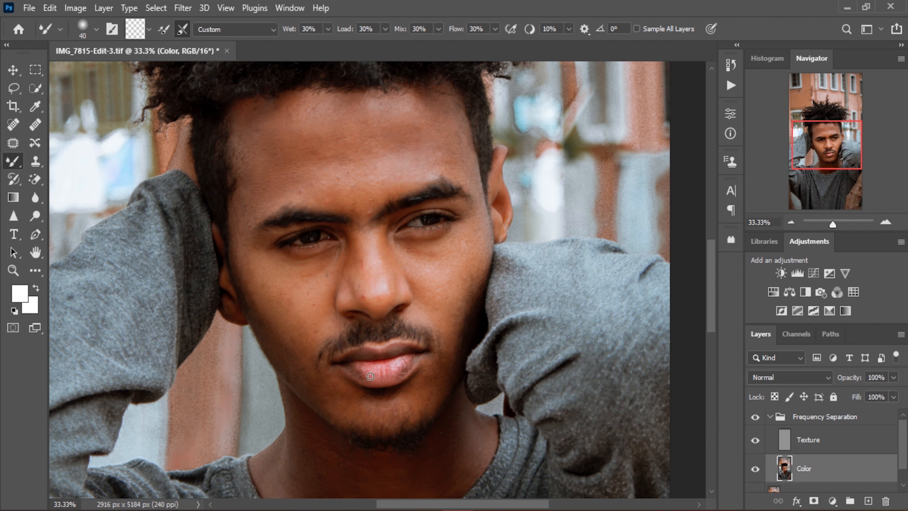
- Smooth the lower lip's tones with the Mixer Brush at size 40, and blend the left cheek's outer edge at size 90
mouse_move(373, 377)
mouse_down()
mouse_move(343, 378)
mouse_move(368, 379)
mouse_move(364, 373)
mouse_up()
mouse_move(380, 375)
mouse_down()
mouse_move(410, 366)
mouse_move(403, 363)
mouse_move(385, 385)
mouse_move(394, 372)
mouse_move(399, 380)
mouse_move(422, 358)
mouse_move(400, 363)
mouse_move(391, 379)
mouse_move(371, 372)
mouse_move(348, 377)
mouse_move(420, 357)
mouse_move(392, 373)
mouse_move(412, 354)
mouse_move(354, 370)
mouse_move(401, 378)
mouse_move(418, 365)
mouse_move(370, 373)
mouse_move(399, 367)
mouse_up()
key(bracketright)
drag(287, 325, 293, 340)
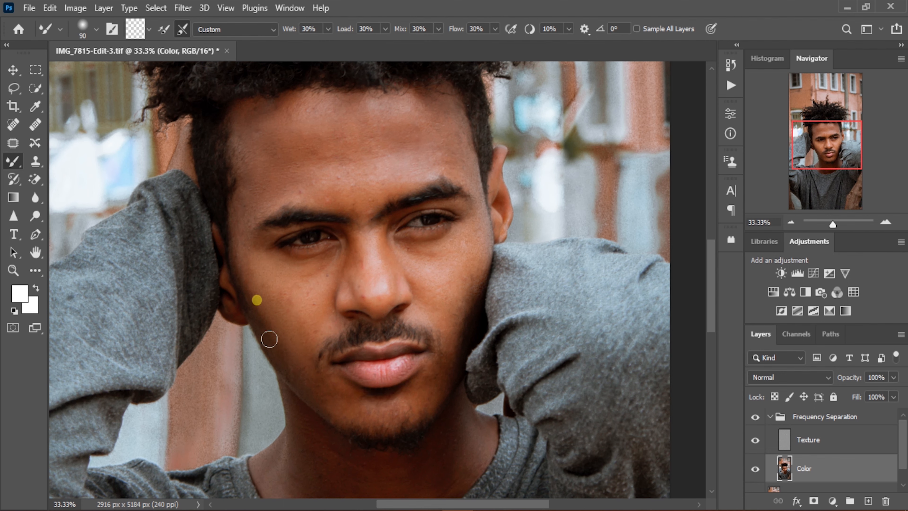
drag(246, 231, 250, 308)
drag(239, 236, 241, 288)
- Blend the tones below the right eye, on the right cheek, the upper right forehead and above the left eyebrow
drag(443, 253, 471, 219)
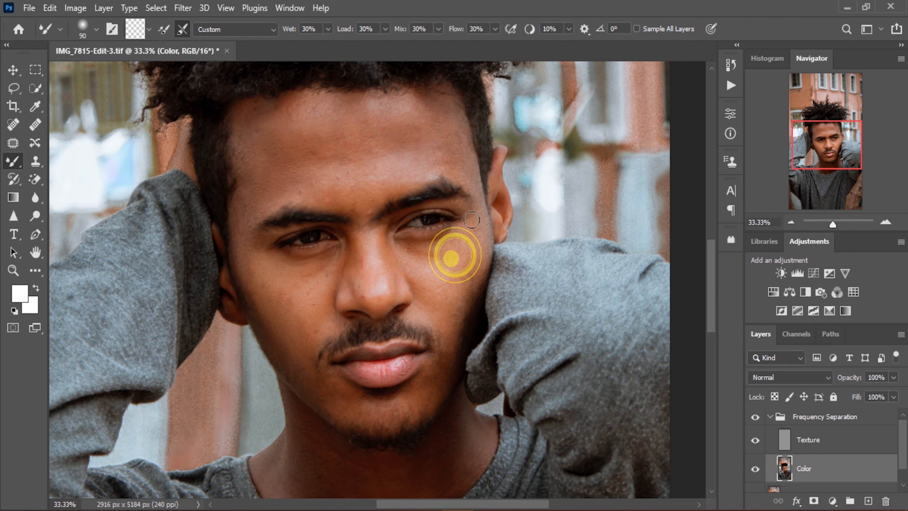
mouse_move(423, 134)
mouse_down()
mouse_move(435, 105)
mouse_move(415, 123)
mouse_move(434, 169)
mouse_move(460, 131)
mouse_move(438, 115)
mouse_up()
drag(433, 252, 445, 259)
mouse_move(431, 316)
mouse_down()
mouse_move(434, 302)
mouse_move(449, 309)
mouse_up()
drag(307, 191, 309, 176)
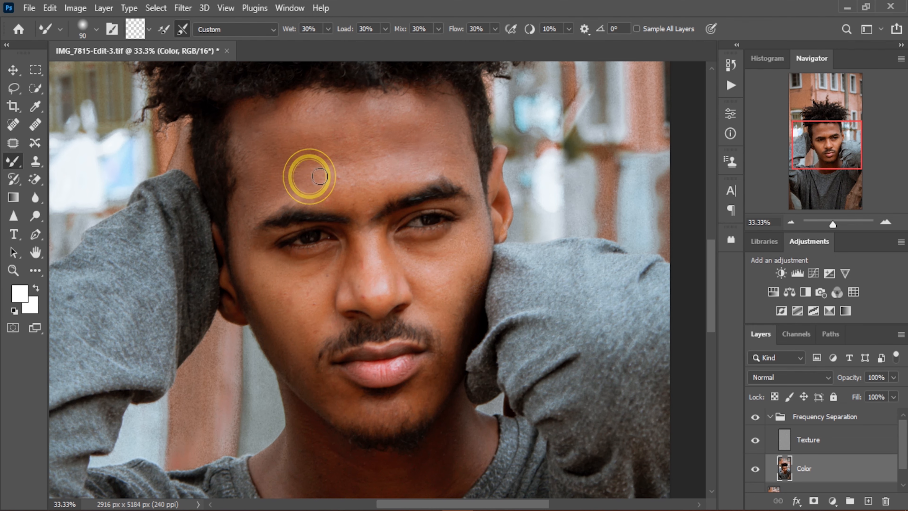
- Blend the tones beside the nose and mouth on the right cheek and along the left jawline
drag(423, 359, 376, 315)
mouse_move(383, 263)
mouse_down()
mouse_move(403, 263)
mouse_move(408, 274)
mouse_move(412, 244)
mouse_up()
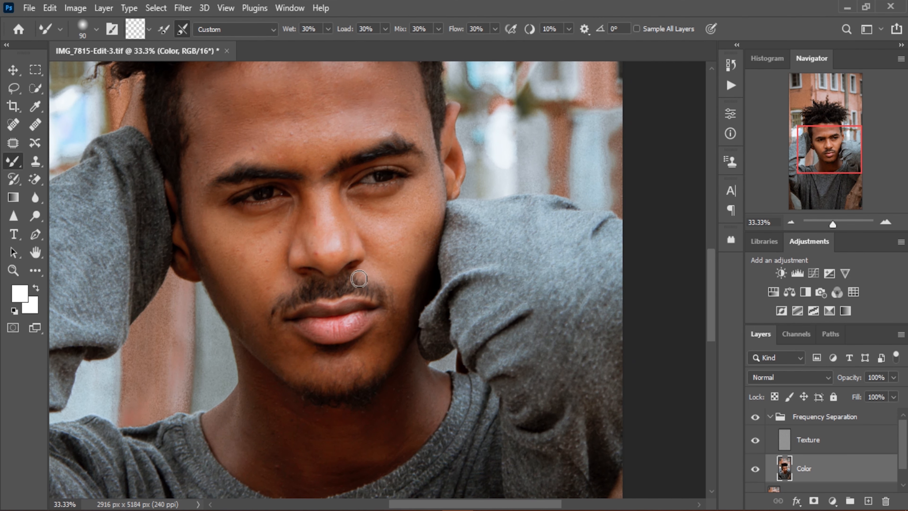
drag(395, 285, 399, 297)
drag(249, 322, 273, 372)
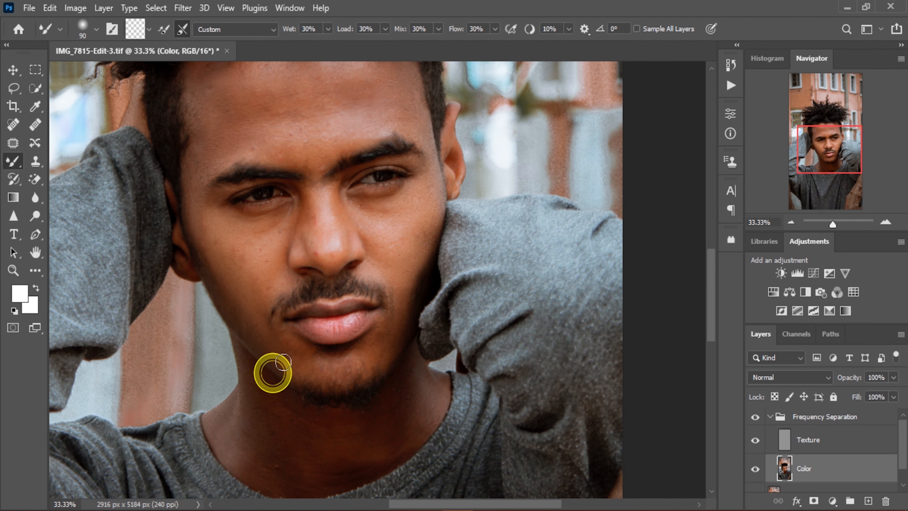
drag(243, 283, 283, 367)
drag(235, 309, 271, 345)
- Blend the remaining uneven tones along the left edge of the forehead near the hairline
scroll(299, 271, up, 3)
mouse_move(239, 182)
mouse_down()
mouse_move(199, 219)
mouse_move(209, 171)
mouse_move(215, 256)
mouse_up()
drag(235, 198, 233, 198)
- Toggle the Frequency Separation group's visibility at 25% zoom to compare the retouched face with the original
click(790, 222)
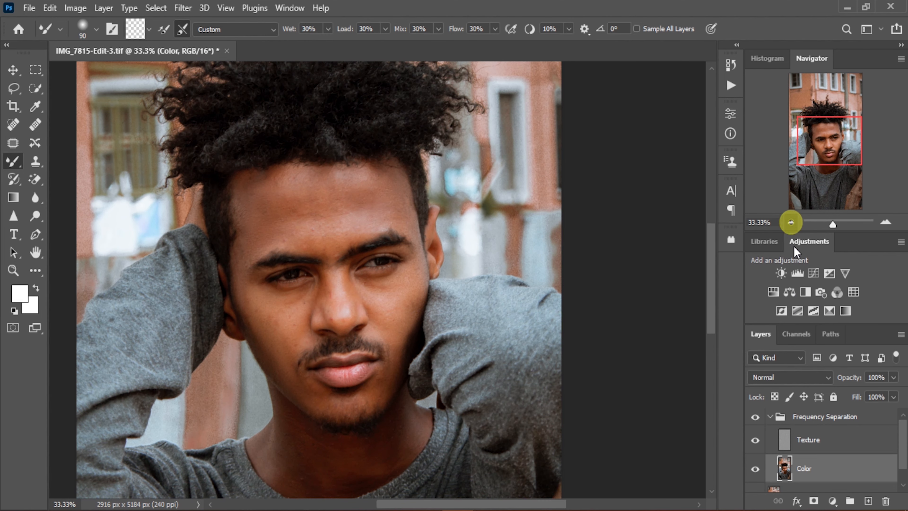
click(754, 417)
click(754, 417)
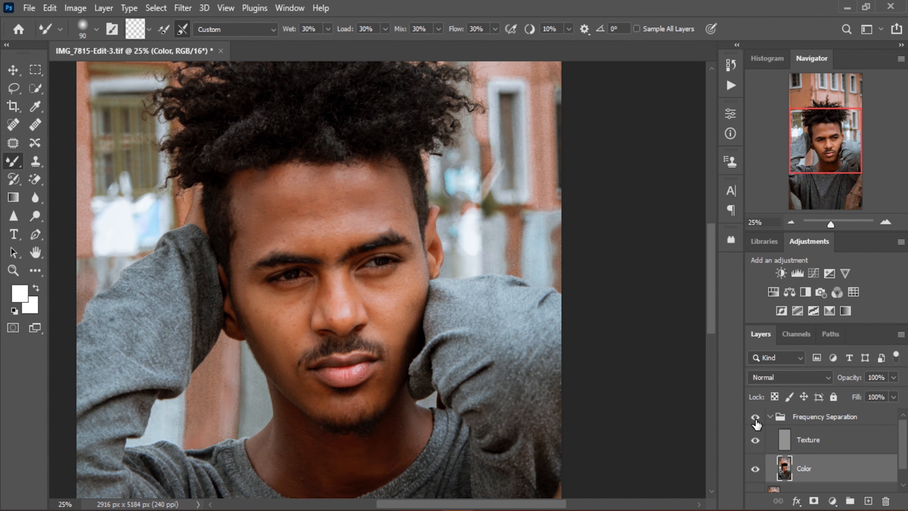
click(755, 417)
click(755, 418)
- Blend the tones on the outer right cheek with the Mixer Brush
mouse_move(401, 303)
mouse_down()
mouse_move(384, 314)
mouse_move(399, 306)
mouse_move(402, 329)
mouse_move(403, 322)
mouse_up()
drag(418, 287, 413, 290)
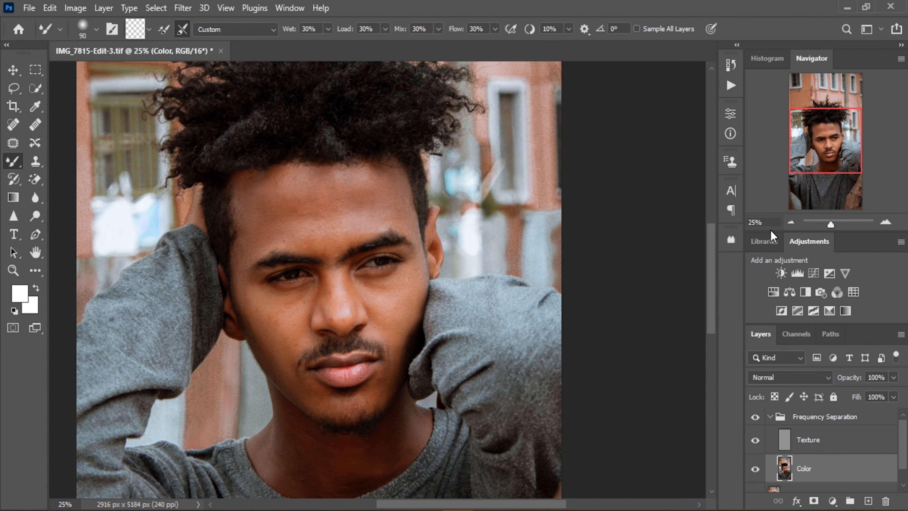
- Compare the whole portrait before and after retouching at 12.5% zoom by switching the Frequency Separation group off and on
click(791, 222)
click(790, 223)
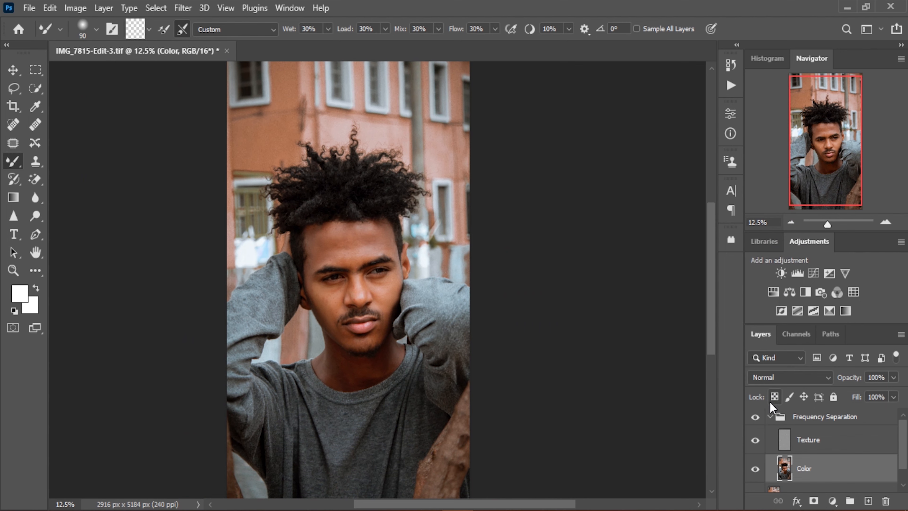
click(747, 418)
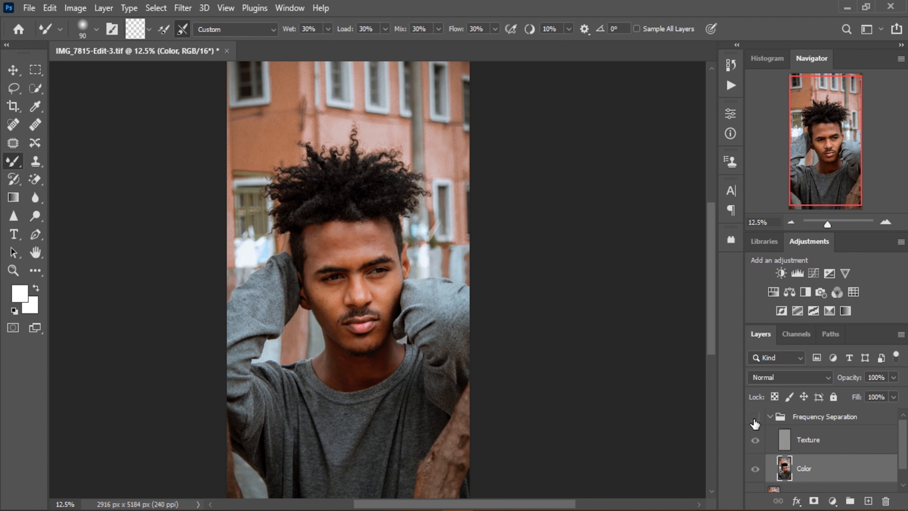
click(754, 421)
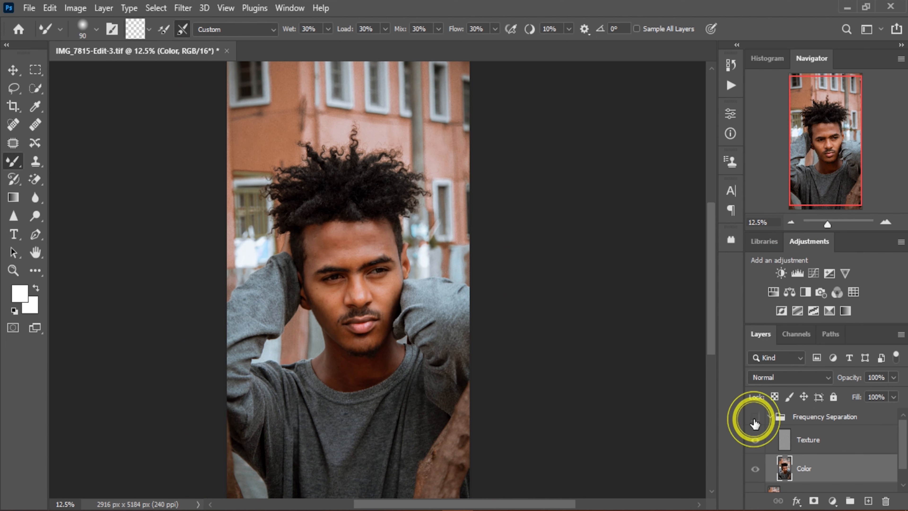
click(754, 419)
click(753, 420)
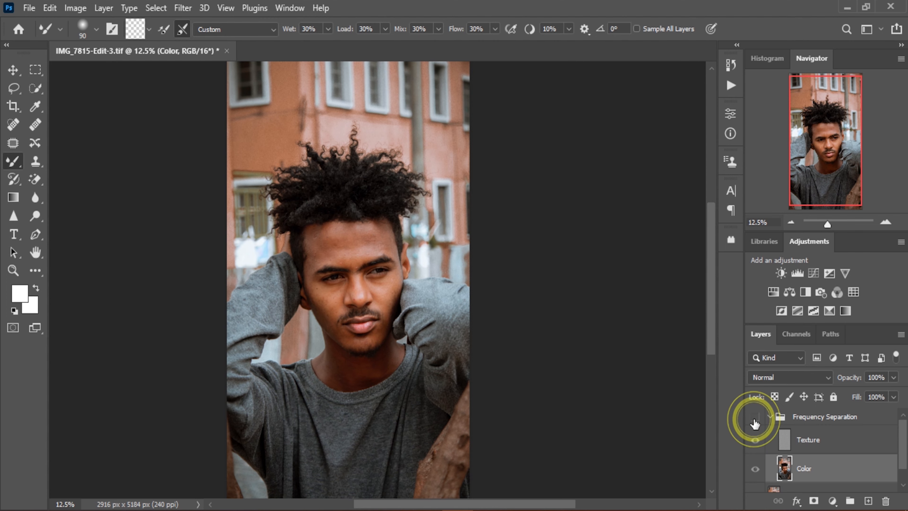
click(754, 419)
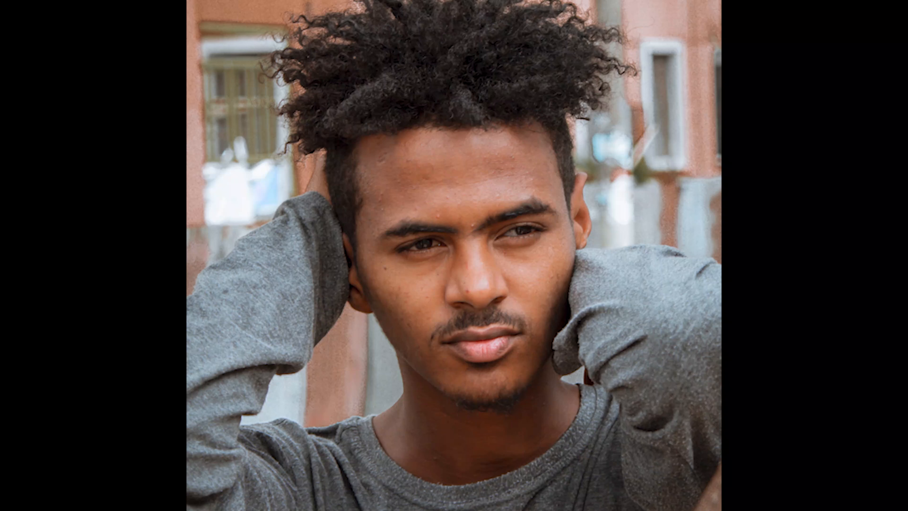